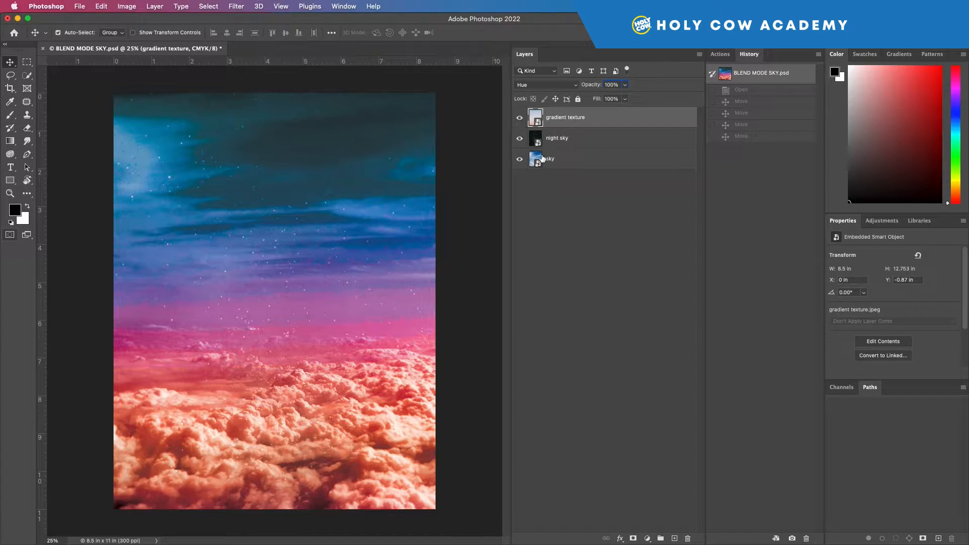
Step: Hide the gradient texture and night sky layers so only the sky layer shows
{"action": "left_click_drag", "start_coordinate": [520, 139], "coordinate": [521, 123]}
{"action": "left_click", "coordinate": [521, 122]}
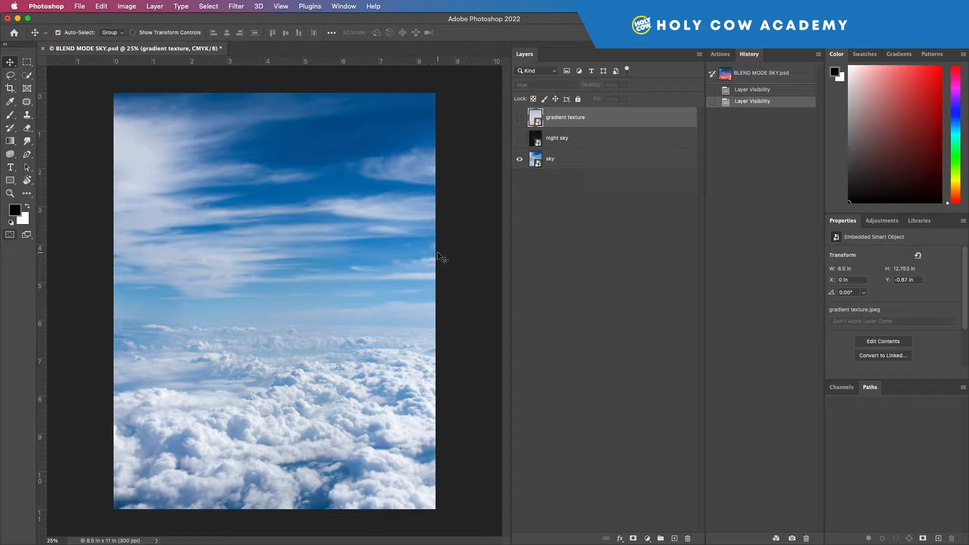
Step: Vary the sky layer's opacity from 0% through 61% and back to 100%
{"action": "left_click", "coordinate": [599, 159]}
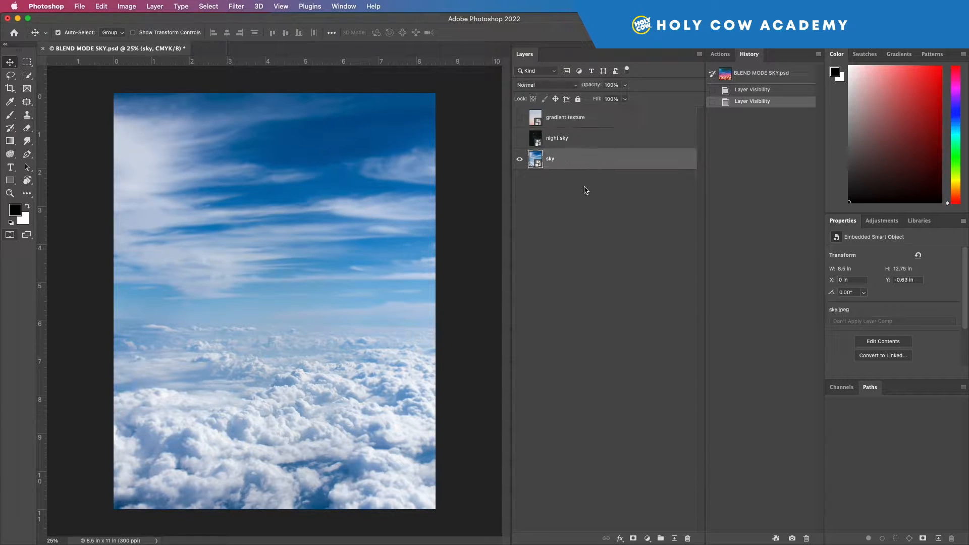
{"action": "left_click", "coordinate": [626, 85]}
{"action": "left_click_drag", "start_coordinate": [628, 96], "coordinate": [575, 99]}
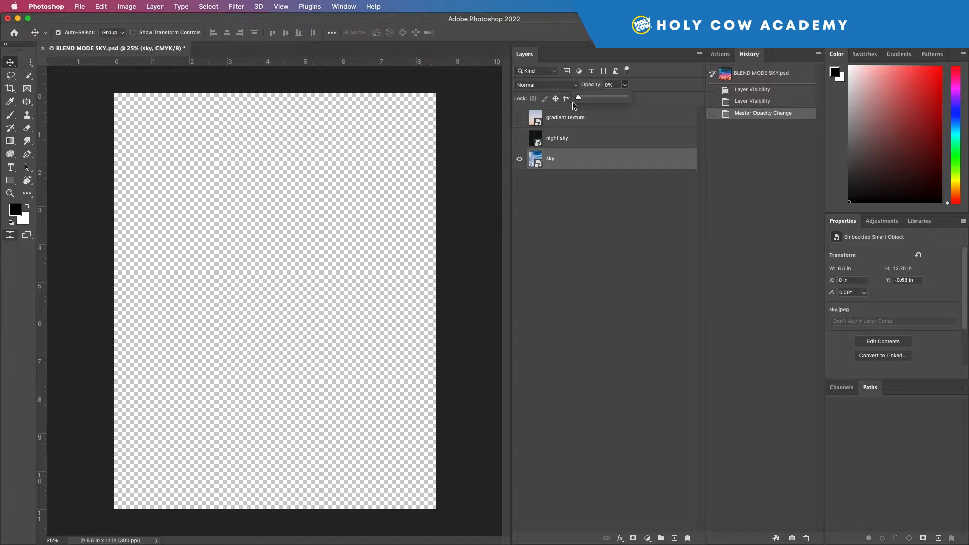
{"action": "left_click_drag", "start_coordinate": [578, 97], "coordinate": [607, 98]}
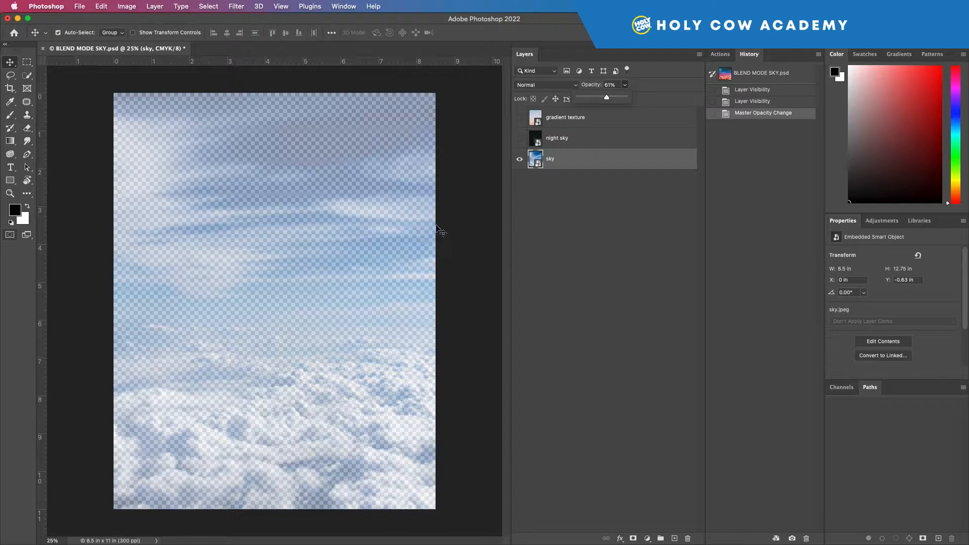
{"action": "left_click_drag", "start_coordinate": [607, 98], "coordinate": [654, 97]}
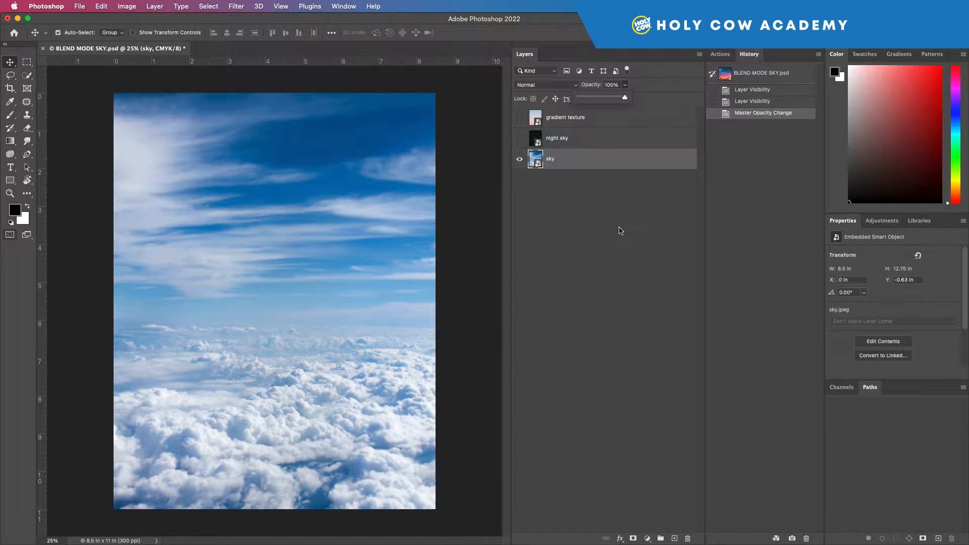
{"action": "left_click_drag", "start_coordinate": [624, 98], "coordinate": [644, 96]}
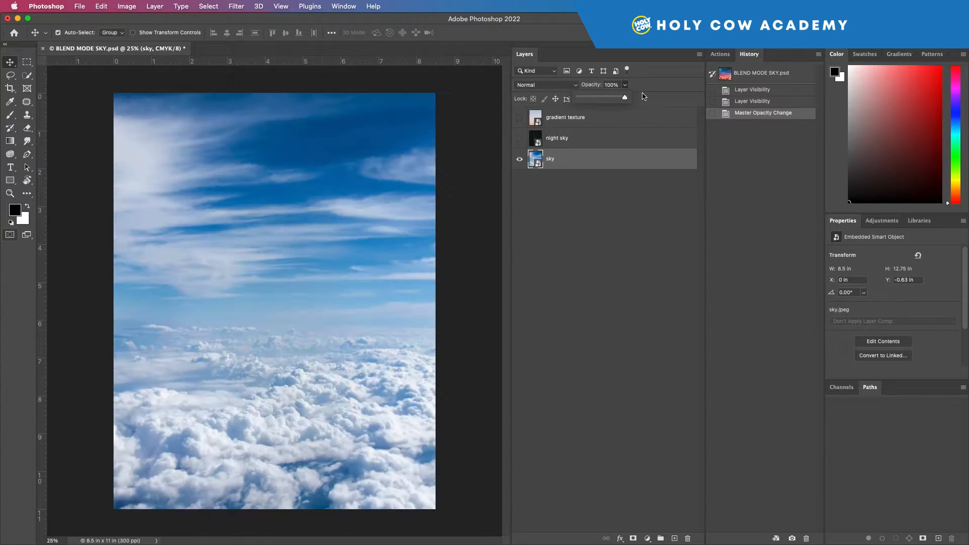
{"action": "left_click", "coordinate": [606, 220]}
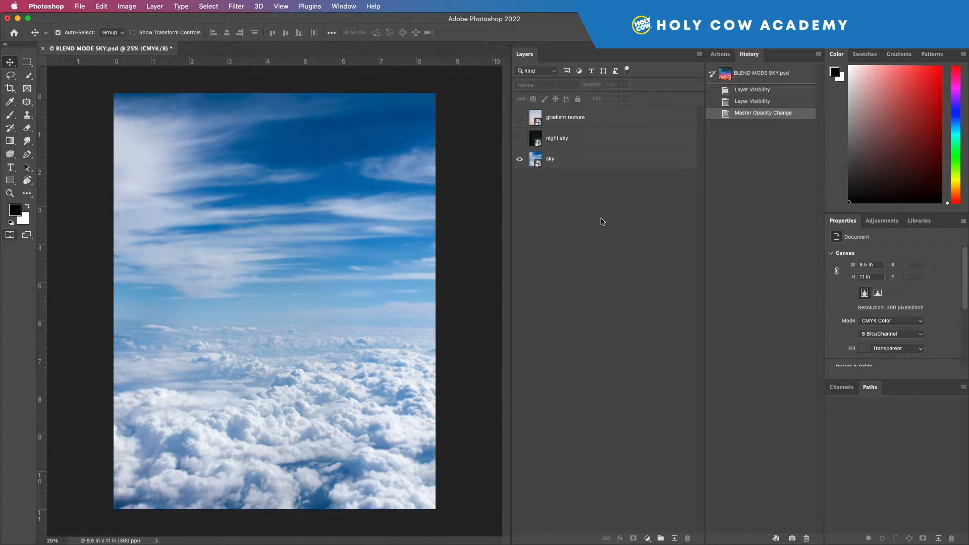
Step: Show the night sky layer and switch it to Normal blending at 100% opacity
{"action": "left_click", "coordinate": [520, 140]}
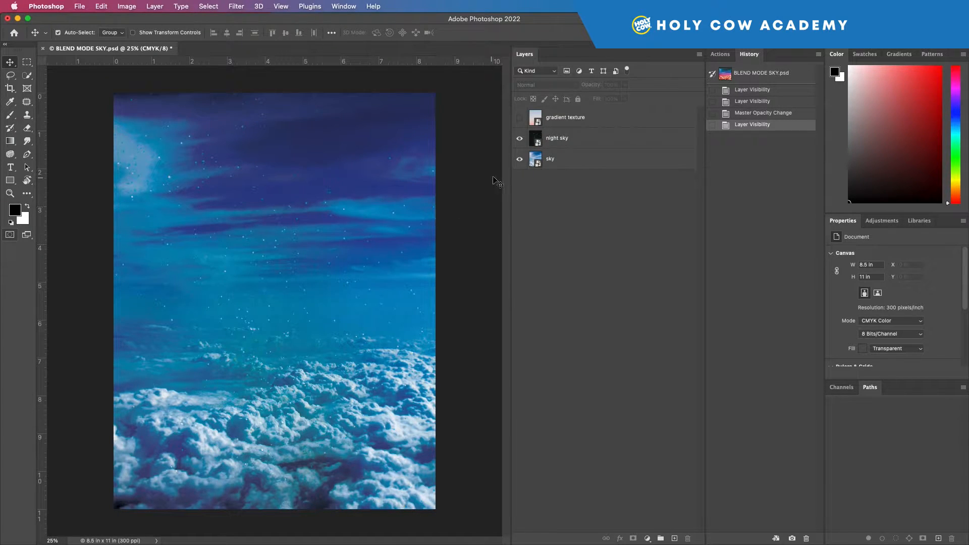
{"action": "left_click", "coordinate": [578, 139]}
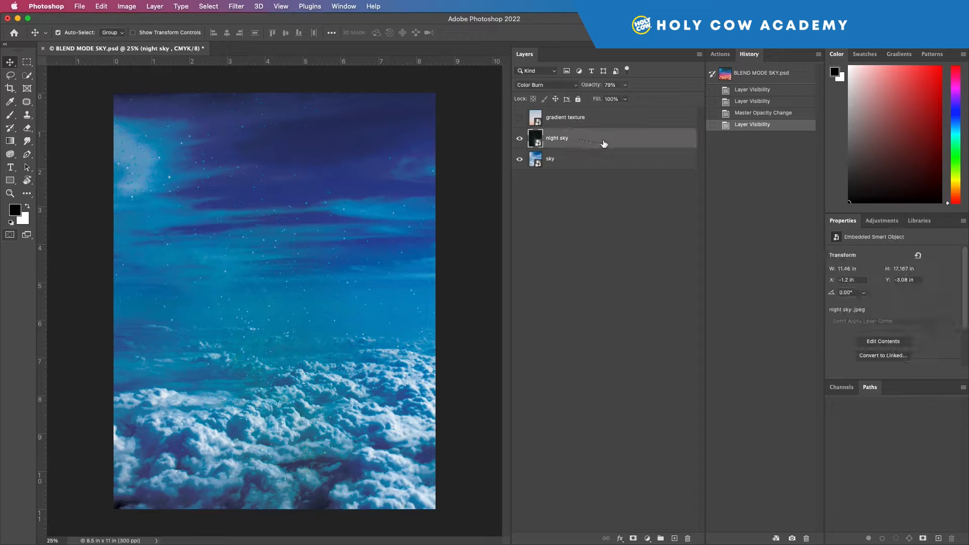
{"action": "left_click", "coordinate": [542, 87]}
{"action": "left_click", "coordinate": [529, 45]}
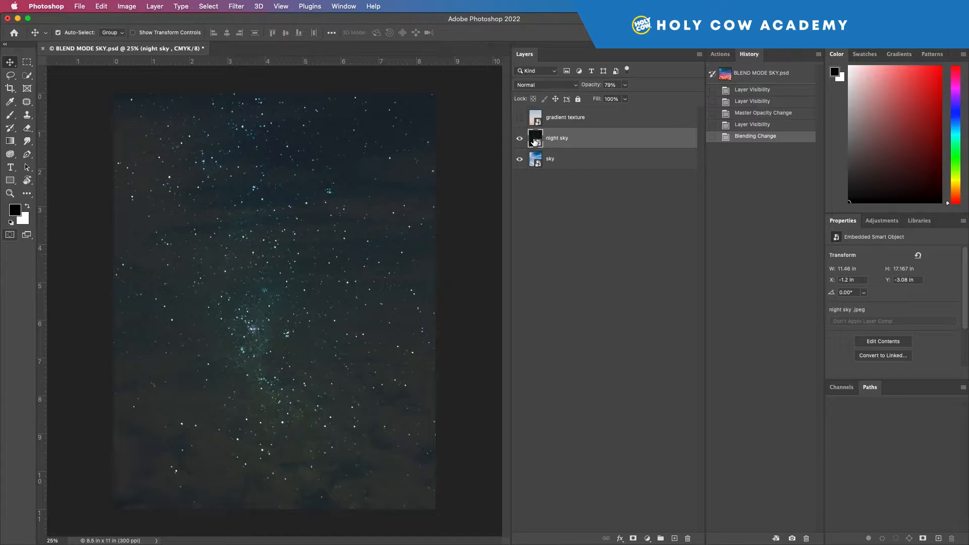
{"action": "left_click", "coordinate": [625, 85]}
{"action": "left_click_drag", "start_coordinate": [625, 97], "coordinate": [651, 105]}
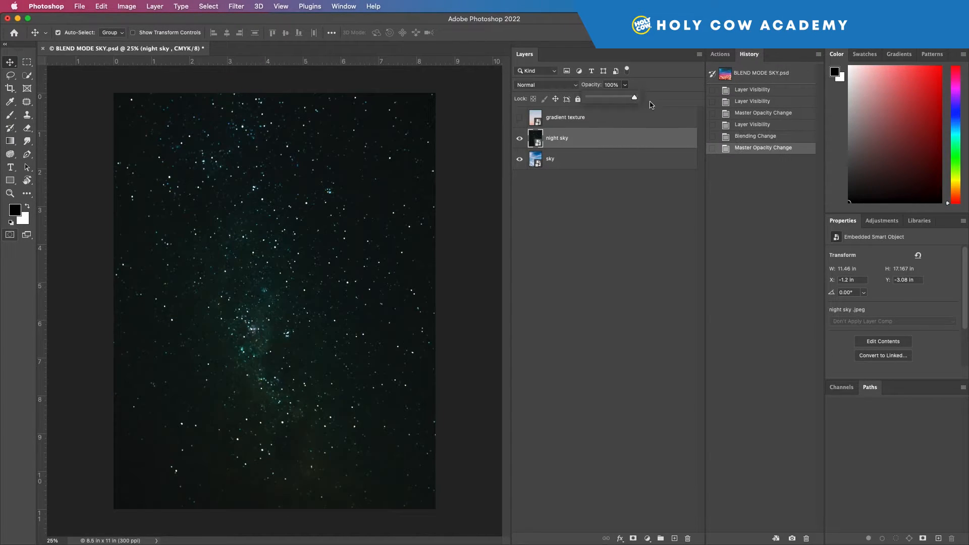
{"action": "left_click", "coordinate": [612, 207]}
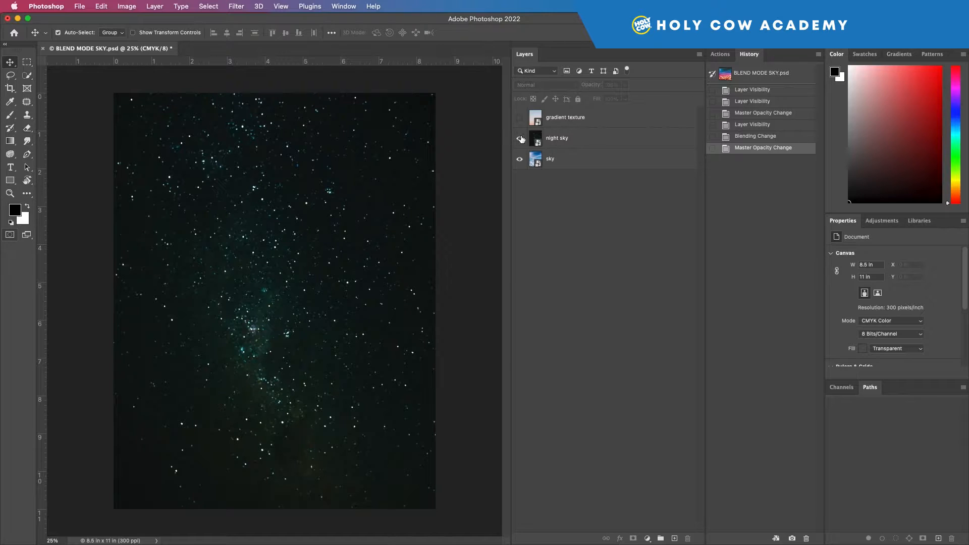
Step: Set the night sky layer's blend mode to Color Burn and its opacity to 79%
{"action": "left_click", "coordinate": [575, 142]}
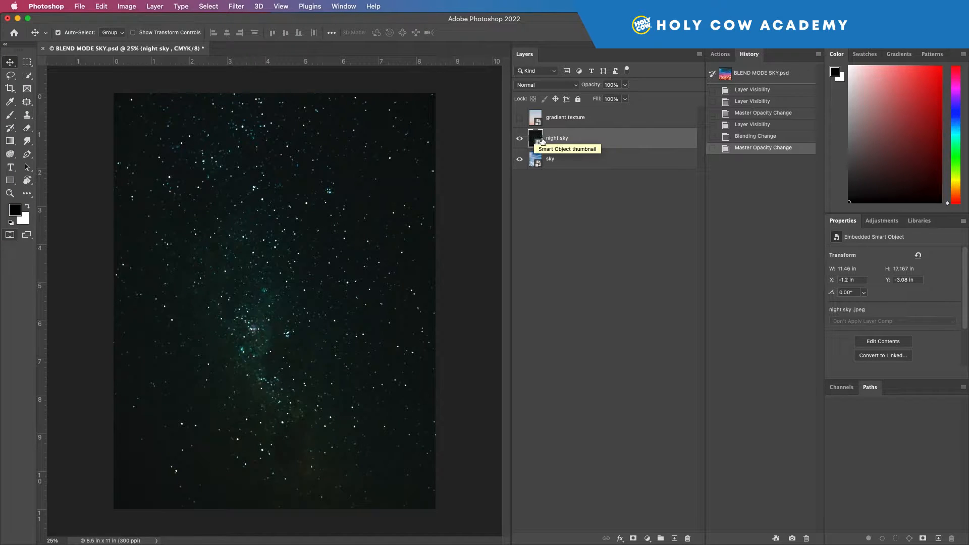
{"action": "left_click", "coordinate": [566, 85]}
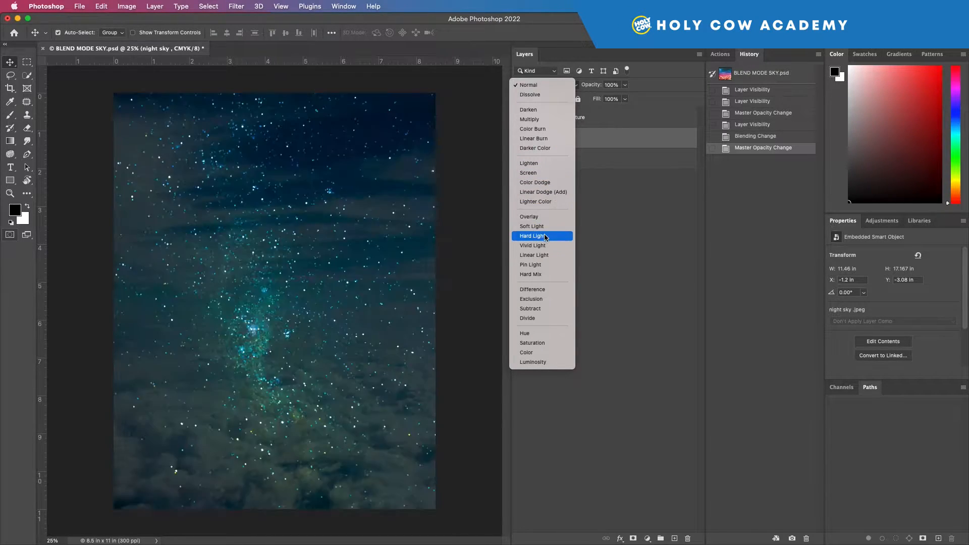
{"action": "left_click", "coordinate": [548, 130]}
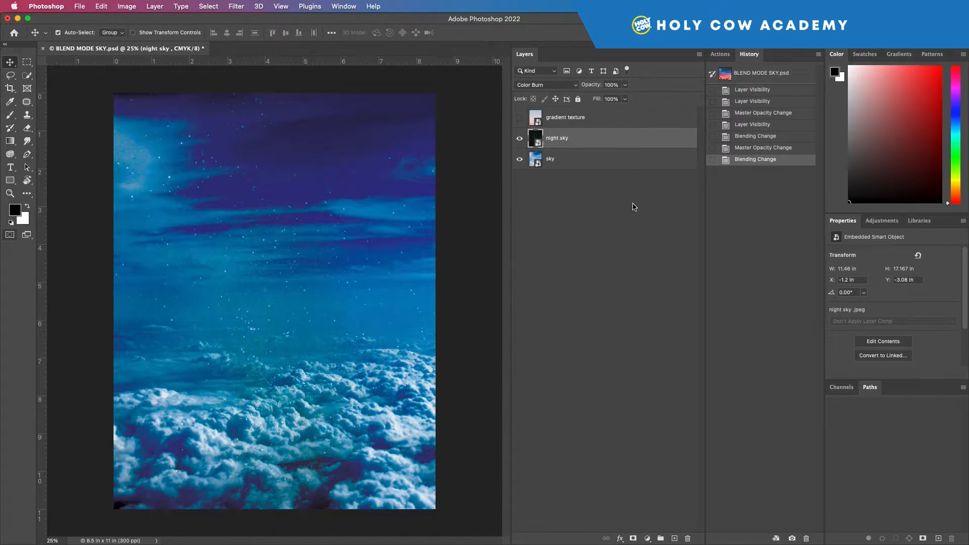
{"action": "left_click", "coordinate": [625, 86]}
{"action": "left_click_drag", "start_coordinate": [626, 99], "coordinate": [615, 99]}
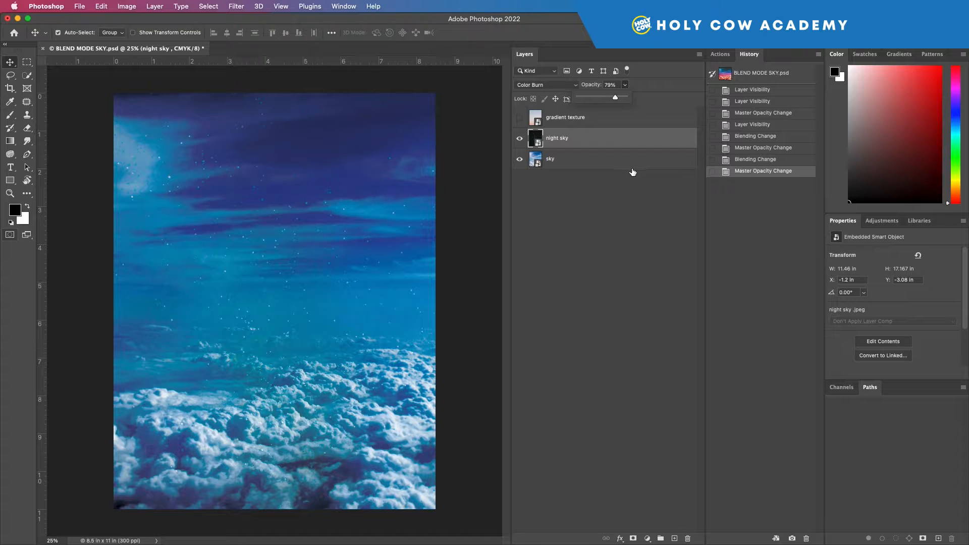
Step: Show the gradient texture layer and switch its blend mode to Normal
{"action": "left_click", "coordinate": [520, 118]}
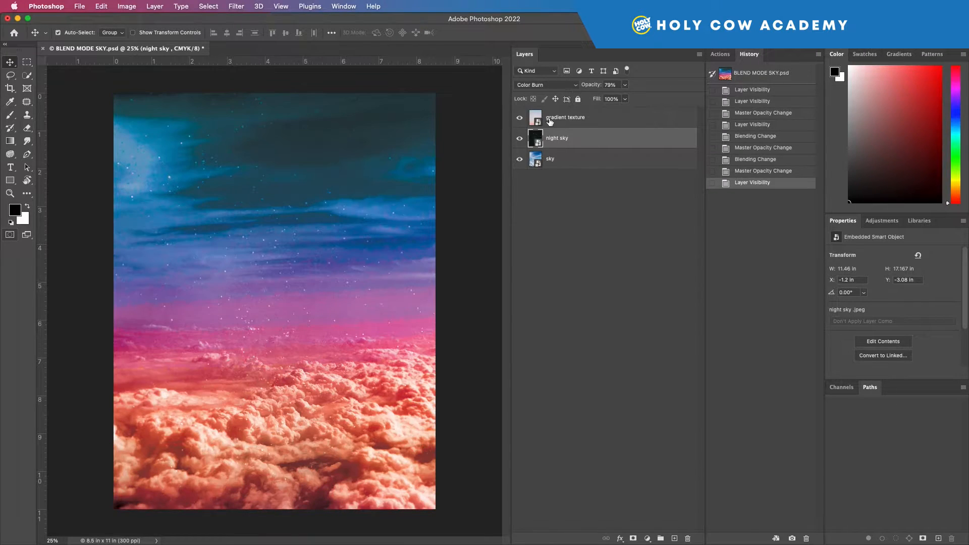
{"action": "left_click", "coordinate": [578, 119]}
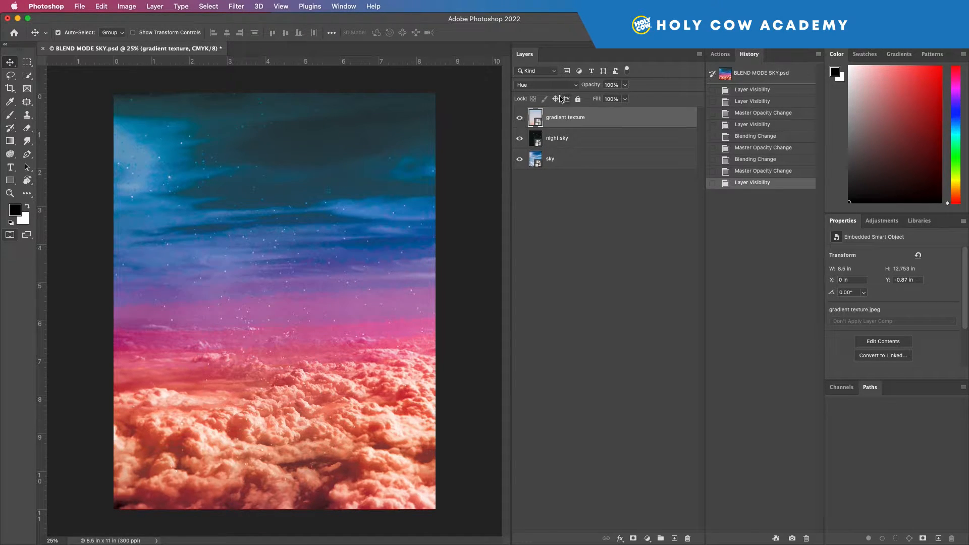
{"action": "left_click", "coordinate": [574, 86]}
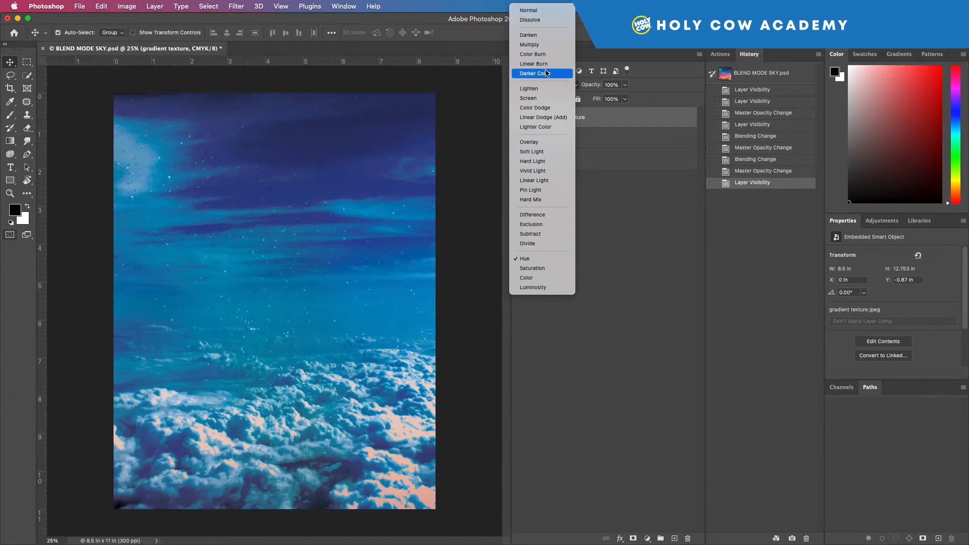
{"action": "left_click", "coordinate": [552, 10]}
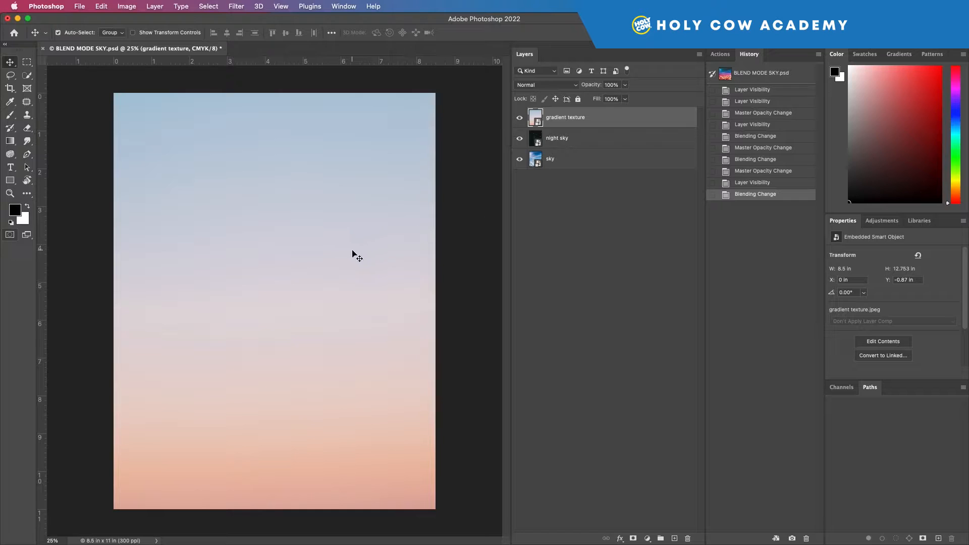
{"action": "left_click", "coordinate": [574, 88]}
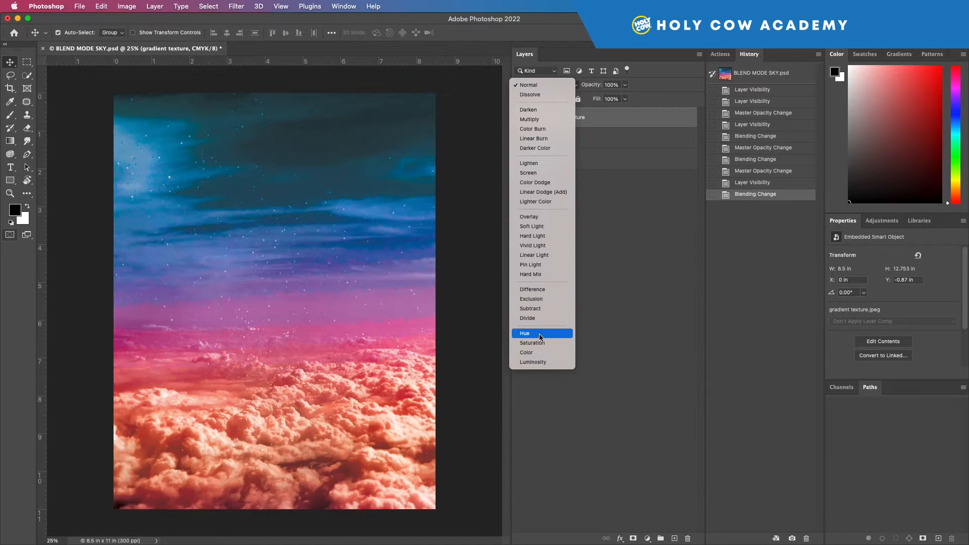
{"action": "left_click", "coordinate": [614, 226]}
Step: Toggle the gradient texture layer's visibility and set its blend mode back to Hue
{"action": "left_click", "coordinate": [520, 118]}
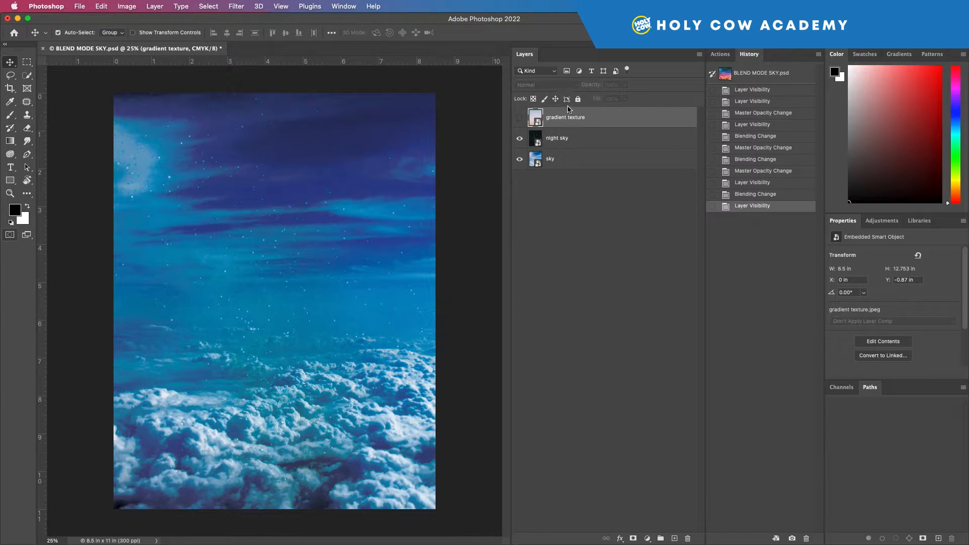
{"action": "left_click", "coordinate": [520, 119]}
{"action": "left_click", "coordinate": [566, 86]}
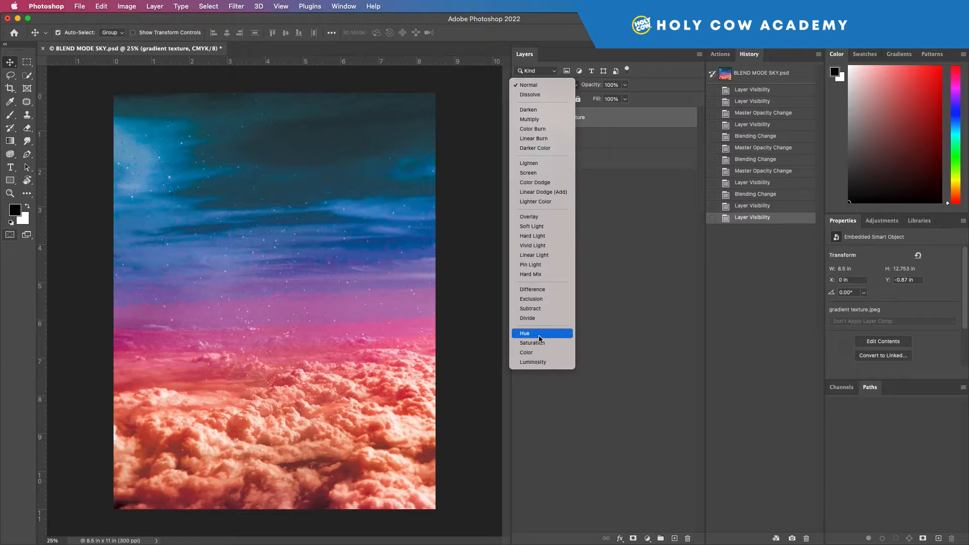
{"action": "left_click", "coordinate": [540, 335]}
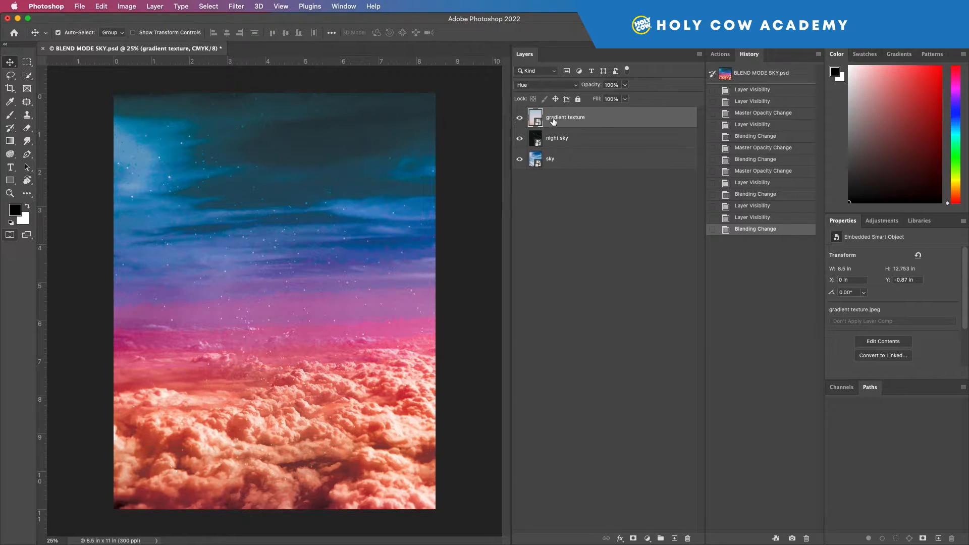
Step: Toggle the gradient texture and night sky layers off and on to compare the composite
{"action": "left_click", "coordinate": [520, 119]}
{"action": "left_click", "coordinate": [520, 137]}
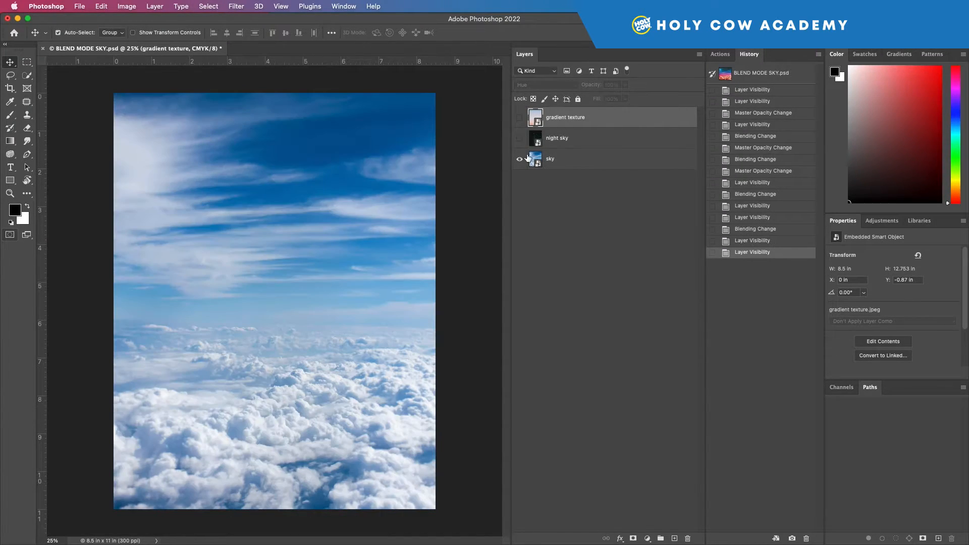
{"action": "left_click", "coordinate": [520, 120]}
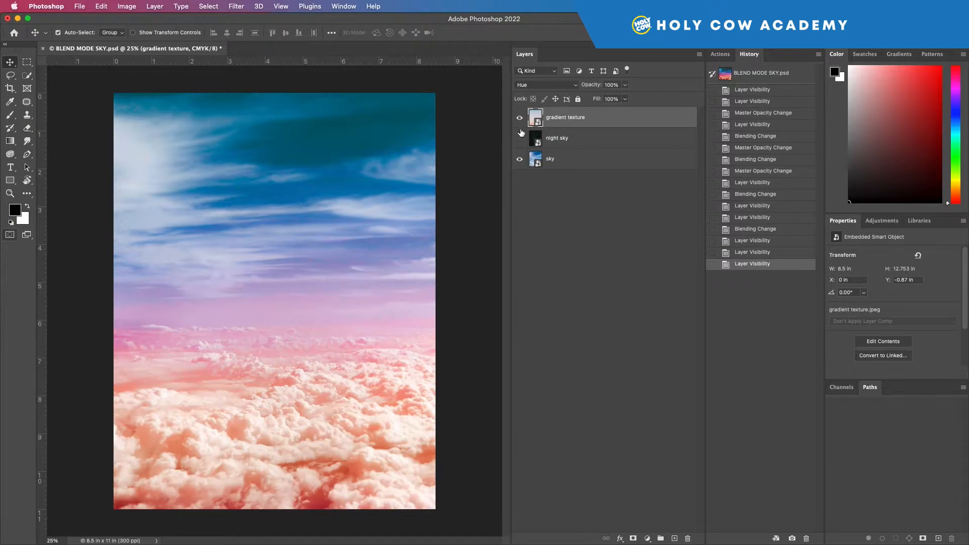
{"action": "left_click", "coordinate": [520, 138]}
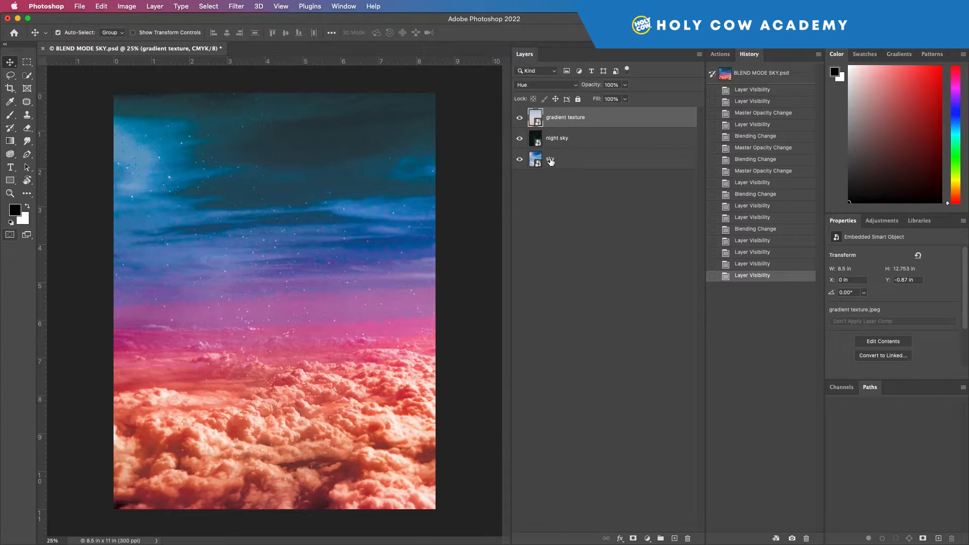
Step: Rename the gradient texture layer as gradient
{"action": "double_click", "coordinate": [553, 117]}
{"action": "key", "text": "Right"}
{"action": "key", "text": "Return"}
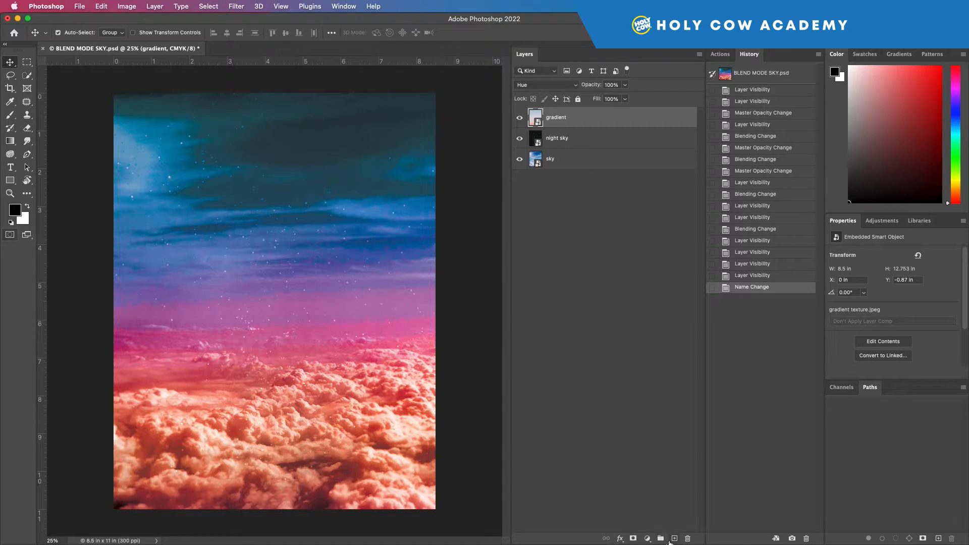
Step: Float the Layers panel as a separate window and add a new empty layer above gradient
{"action": "mouse_move", "coordinate": [588, 543]}
{"action": "left_click_drag", "start_coordinate": [531, 56], "coordinate": [436, 104]}
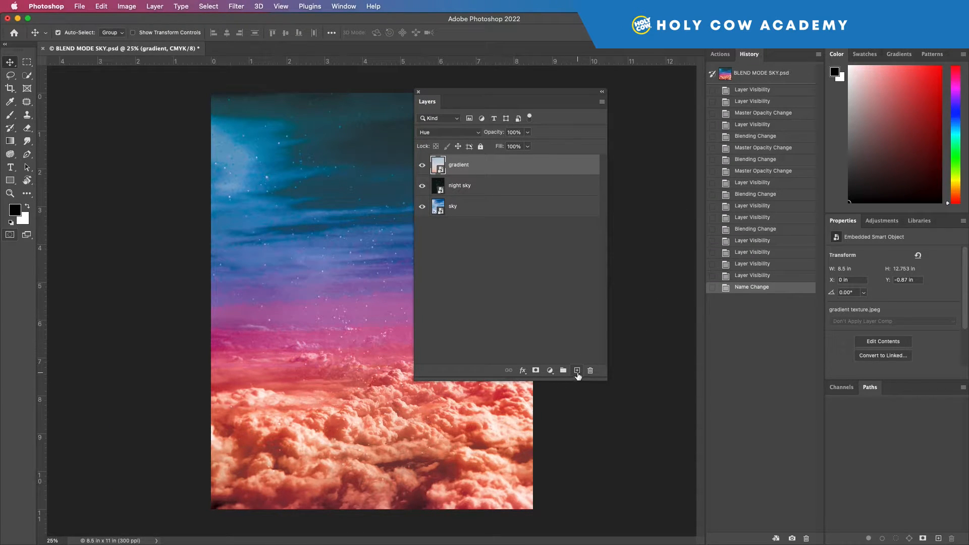
{"action": "left_click", "coordinate": [577, 371]}
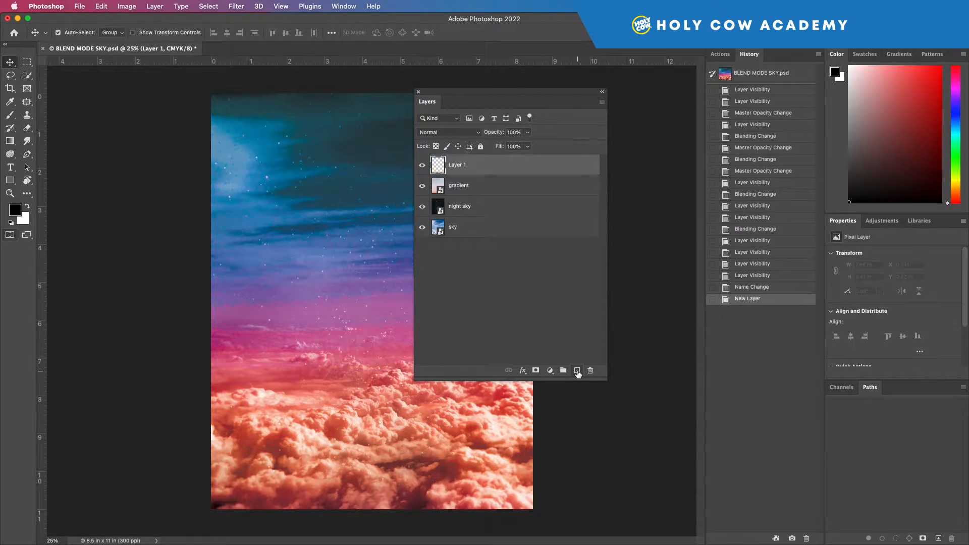
Step: Rename the new layer as NEW
{"action": "left_click_drag", "start_coordinate": [550, 99], "coordinate": [673, 104]}
{"action": "double_click", "coordinate": [588, 171]}
{"action": "type", "text": "NEW"}
{"action": "key", "text": "Return"}
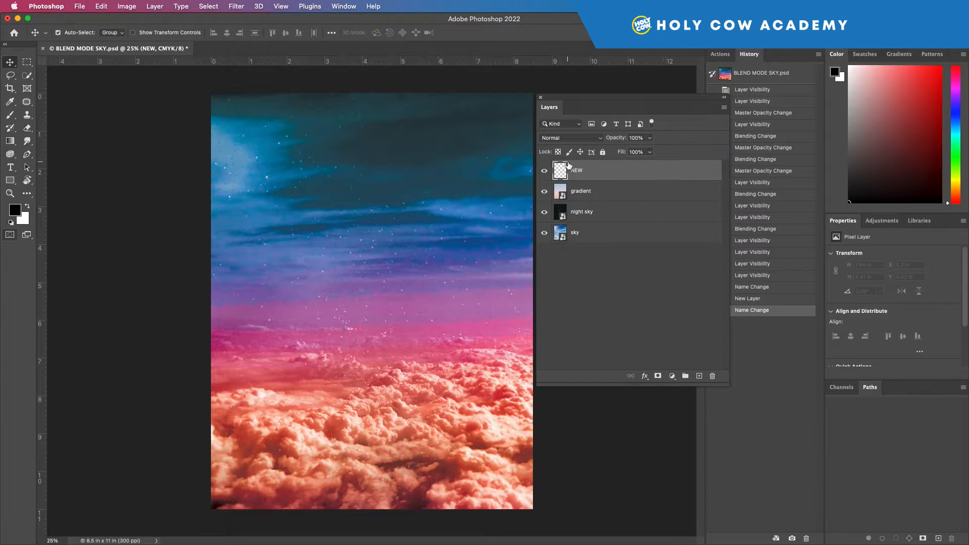
{"action": "double_click", "coordinate": [648, 174]}
{"action": "left_click_drag", "start_coordinate": [776, 227], "coordinate": [447, 120]}
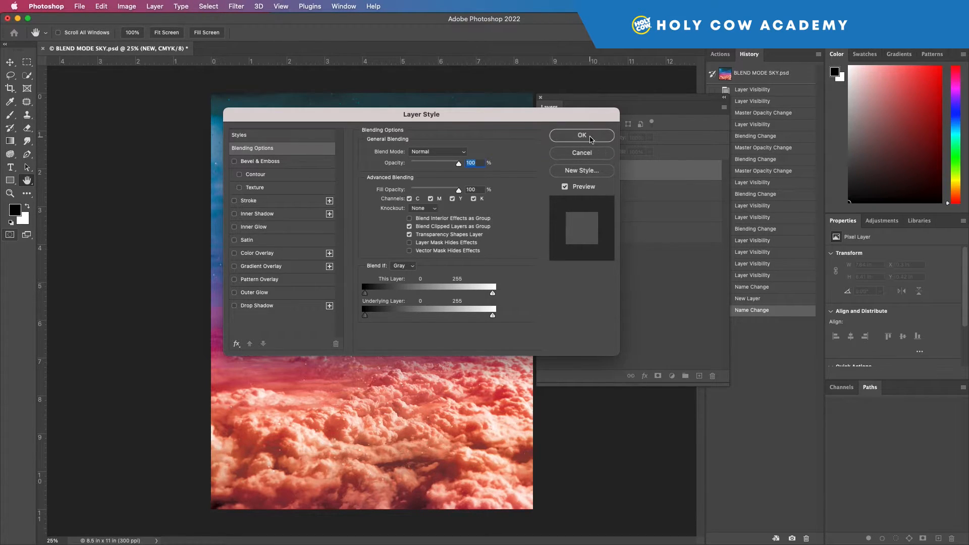
{"action": "left_click", "coordinate": [588, 154]}
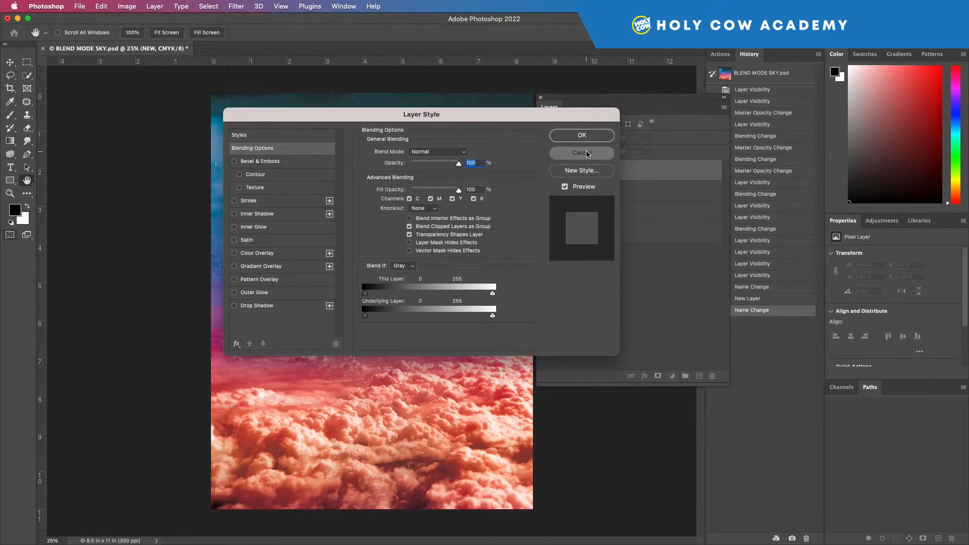
{"action": "left_click", "coordinate": [580, 172]}
{"action": "double_click", "coordinate": [580, 172]}
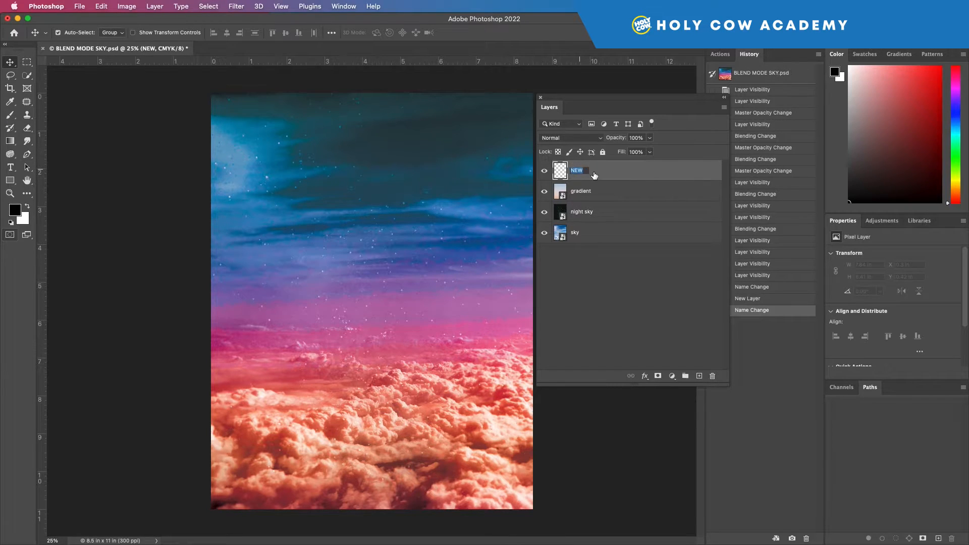
{"action": "key", "text": "Return"}
Step: Lock all properties of the gradient layer and reselect the NEW layer
{"action": "left_click", "coordinate": [602, 196]}
{"action": "left_click", "coordinate": [602, 152]}
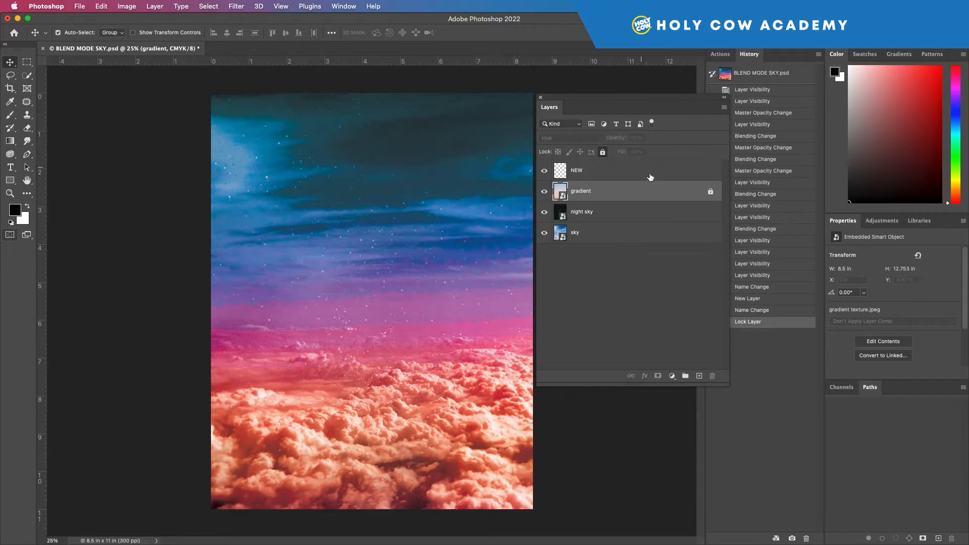
{"action": "left_click", "coordinate": [621, 173]}
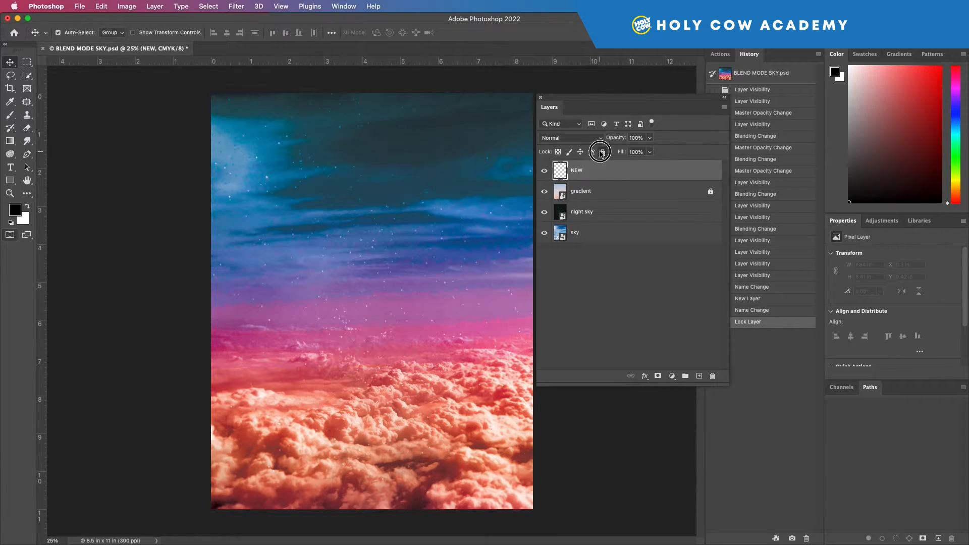
Step: Lock all properties of the NEW layer and of the sky layer
{"action": "left_click", "coordinate": [603, 152]}
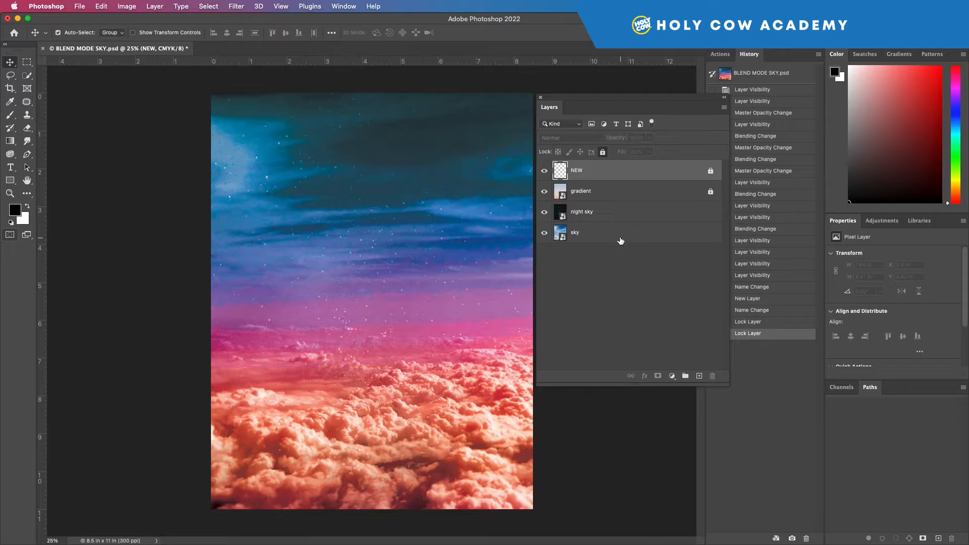
{"action": "left_click", "coordinate": [619, 235]}
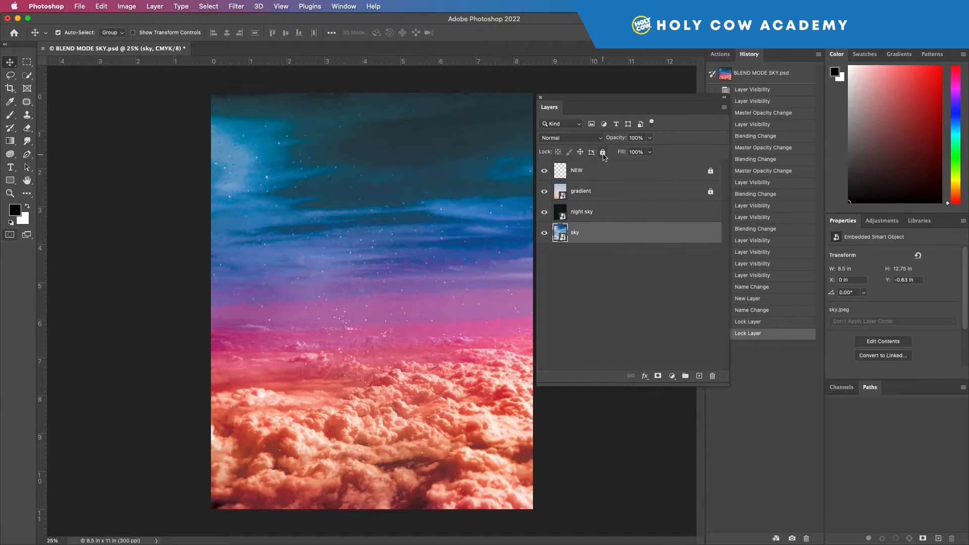
{"action": "left_click", "coordinate": [603, 152]}
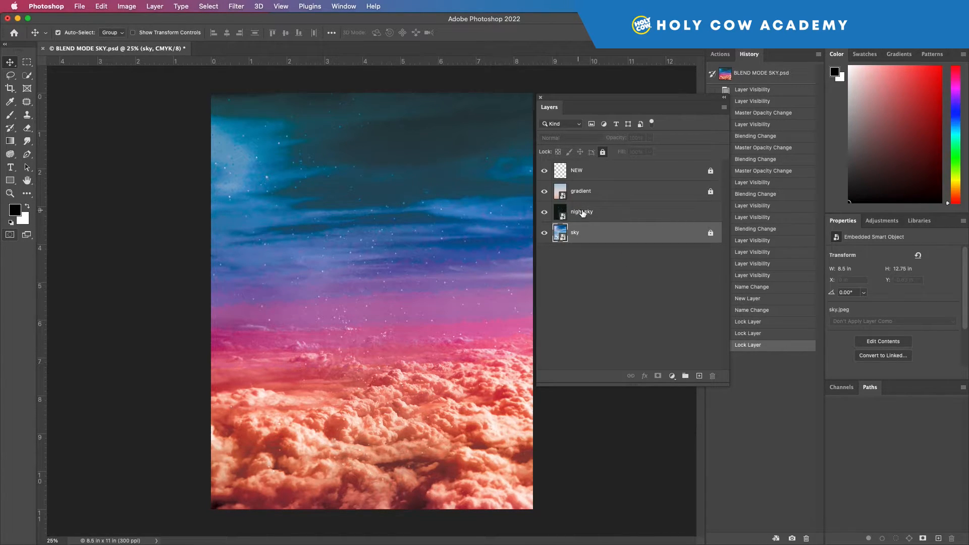
Step: Free-transform the night sky layer, scaling it to about 12.4 × 18.3 in and rotating it about -1°
{"action": "left_click", "coordinate": [611, 211]}
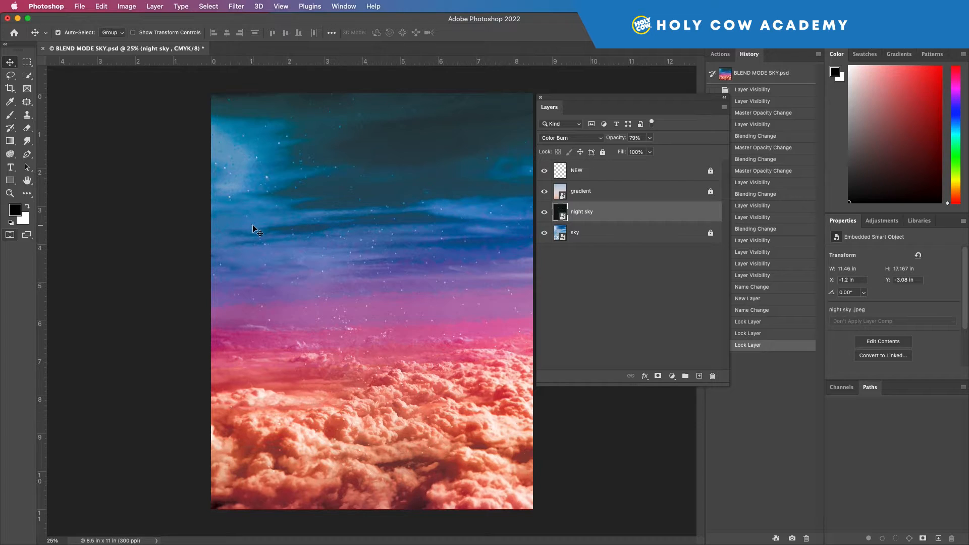
{"action": "key", "text": "super+t"}
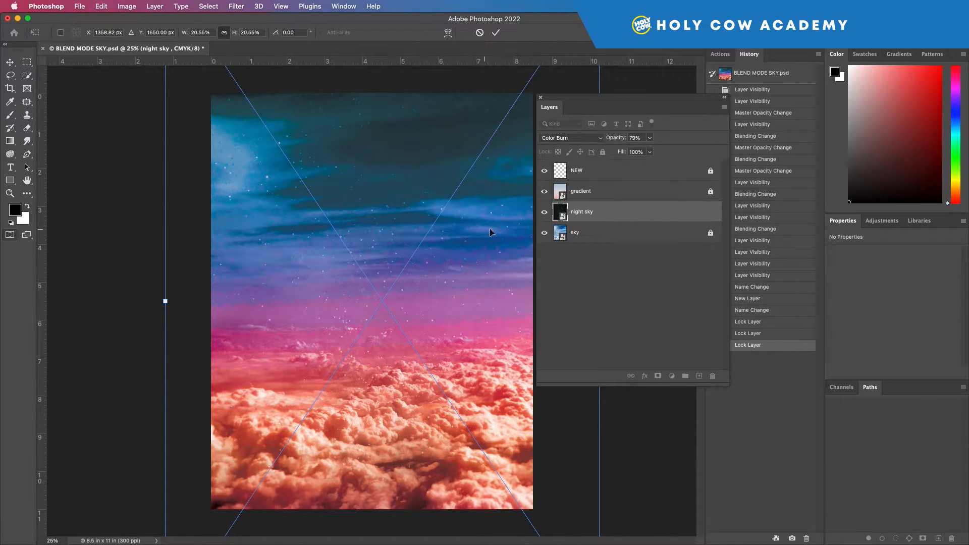
{"action": "key", "text": "super+minus"}
{"action": "key", "text": "super+minus"}
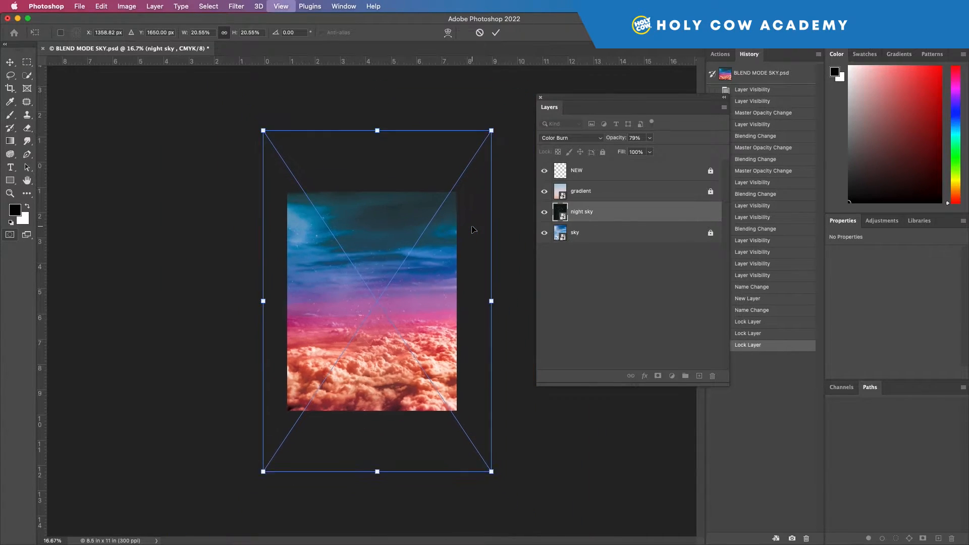
{"action": "left_click_drag", "start_coordinate": [486, 138], "coordinate": [454, 185]}
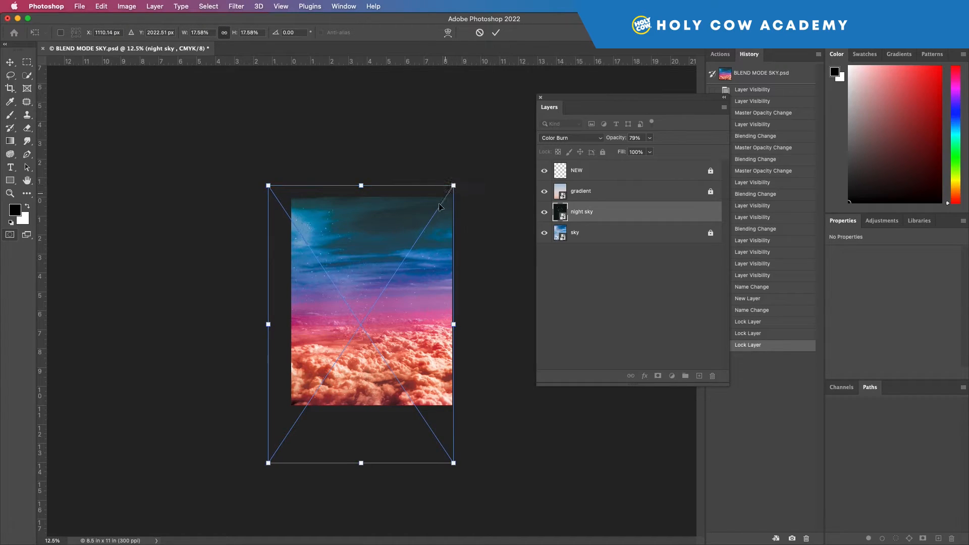
{"action": "left_click_drag", "start_coordinate": [263, 465], "coordinate": [301, 441]}
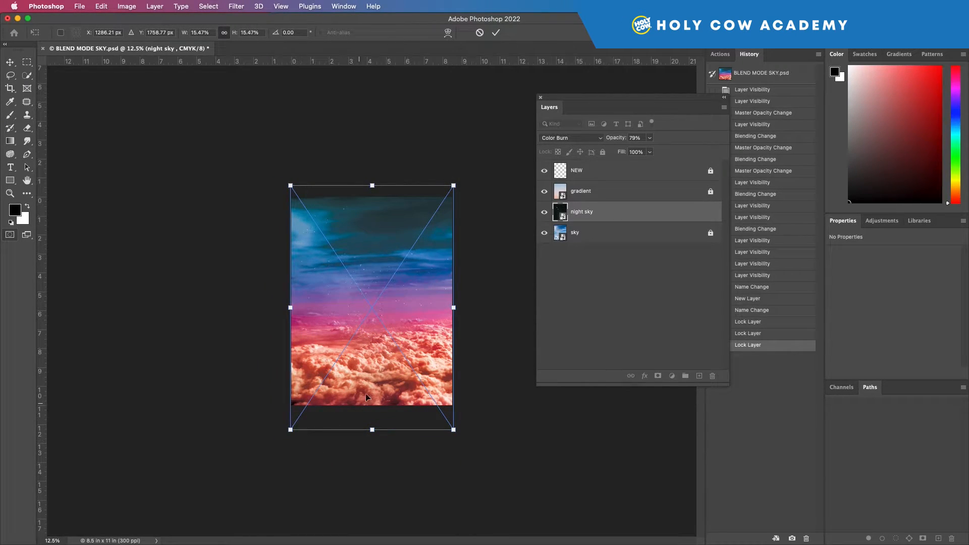
{"action": "left_click_drag", "start_coordinate": [454, 185], "coordinate": [518, 88]}
{"action": "left_click_drag", "start_coordinate": [530, 435], "coordinate": [617, 359]}
{"action": "left_click_drag", "start_coordinate": [418, 319], "coordinate": [386, 355]}
{"action": "left_click_drag", "start_coordinate": [562, 393], "coordinate": [491, 444]}
{"action": "left_click_drag", "start_coordinate": [379, 337], "coordinate": [390, 331]}
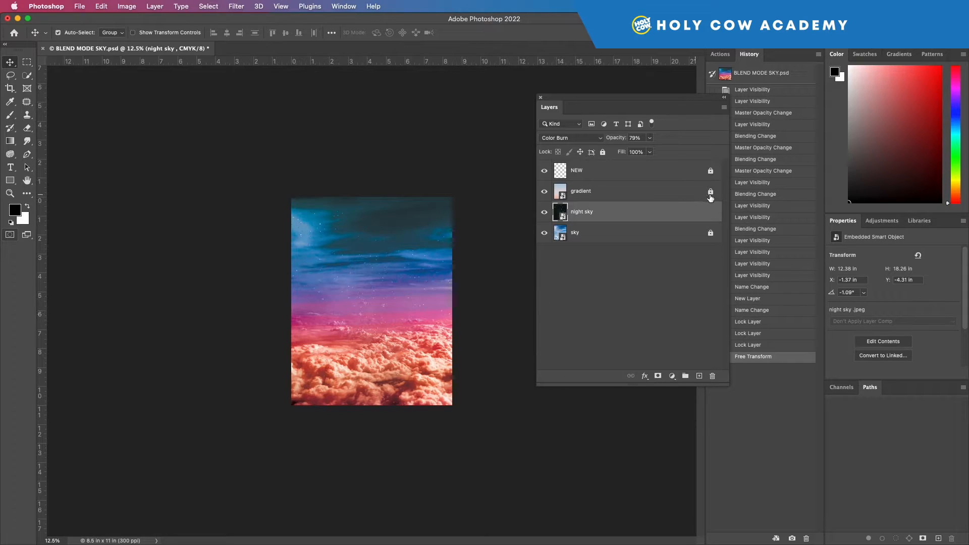
Step: Unlock the gradient layer, move it across the canvas, and undo the move
{"action": "left_click", "coordinate": [710, 192]}
{"action": "left_click_drag", "start_coordinate": [373, 259], "coordinate": [352, 260]}
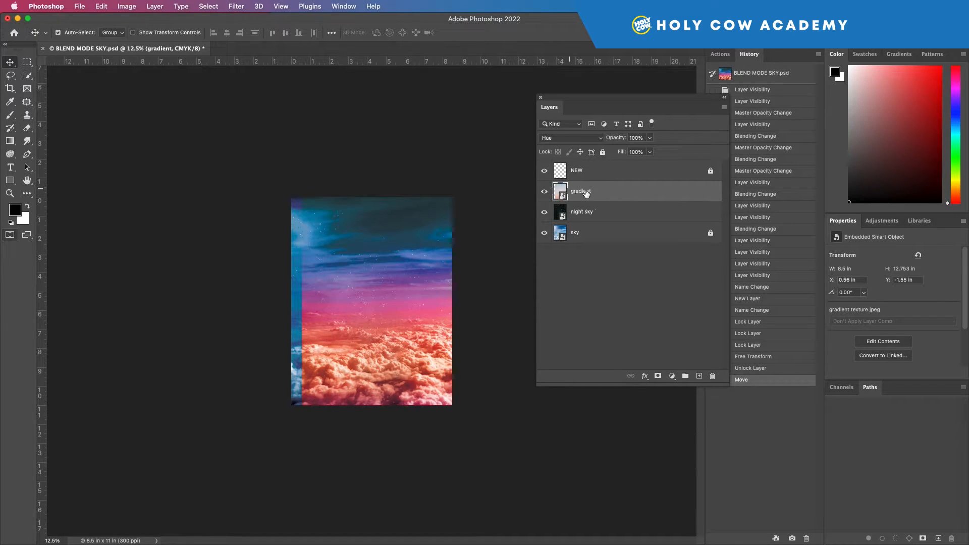
{"action": "key", "text": "super+z"}
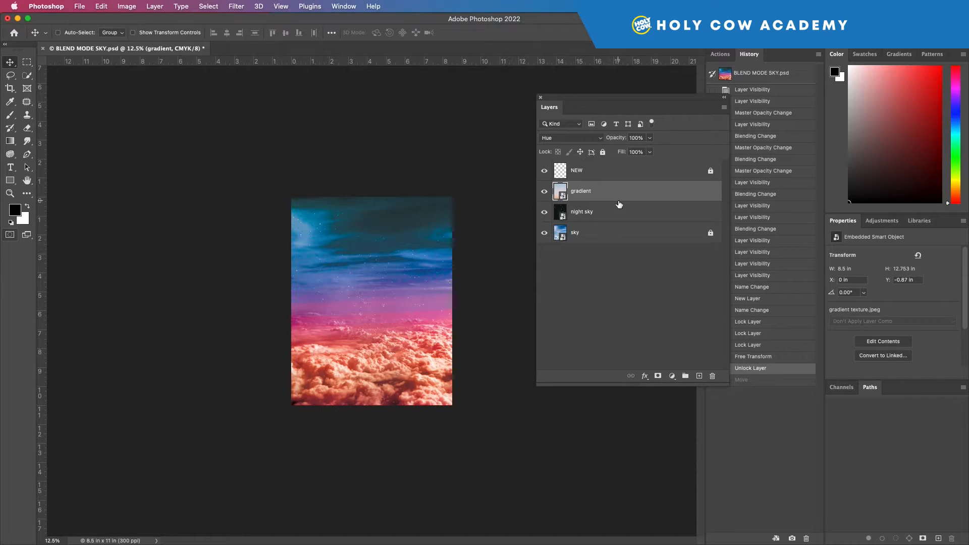
Step: Relock all properties of the gradient layer and unlock it again
{"action": "double_click", "coordinate": [705, 192]}
{"action": "left_click", "coordinate": [588, 154]}
{"action": "left_click", "coordinate": [603, 152]}
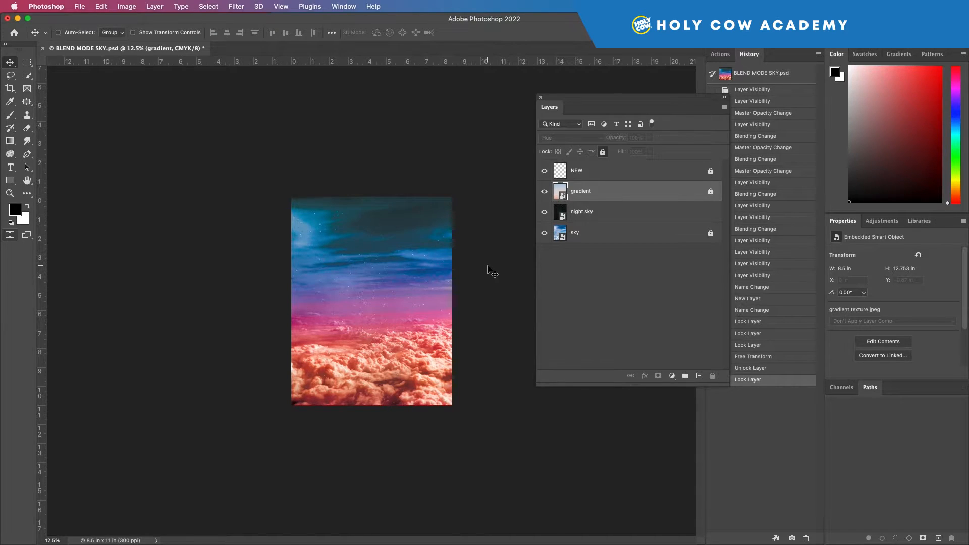
{"action": "key", "text": "super+0"}
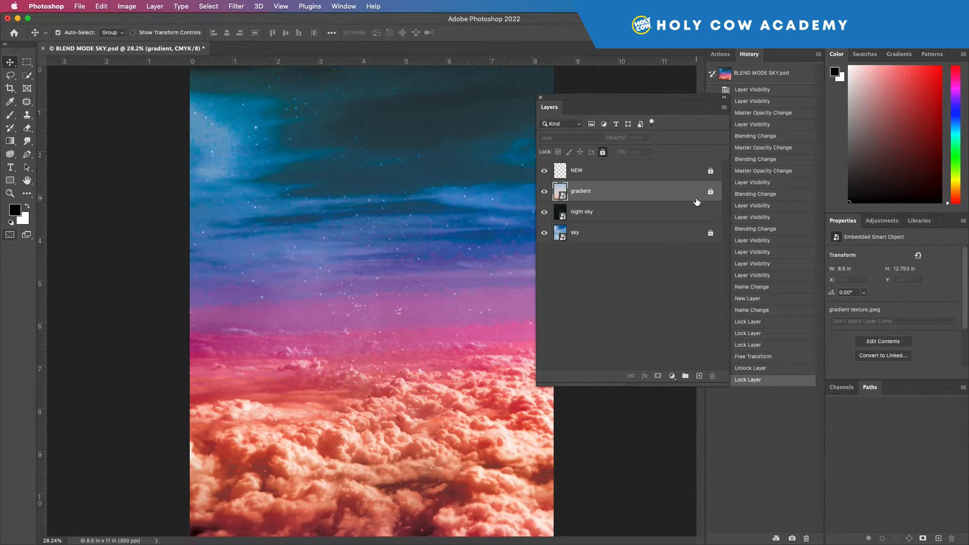
{"action": "left_click", "coordinate": [710, 193]}
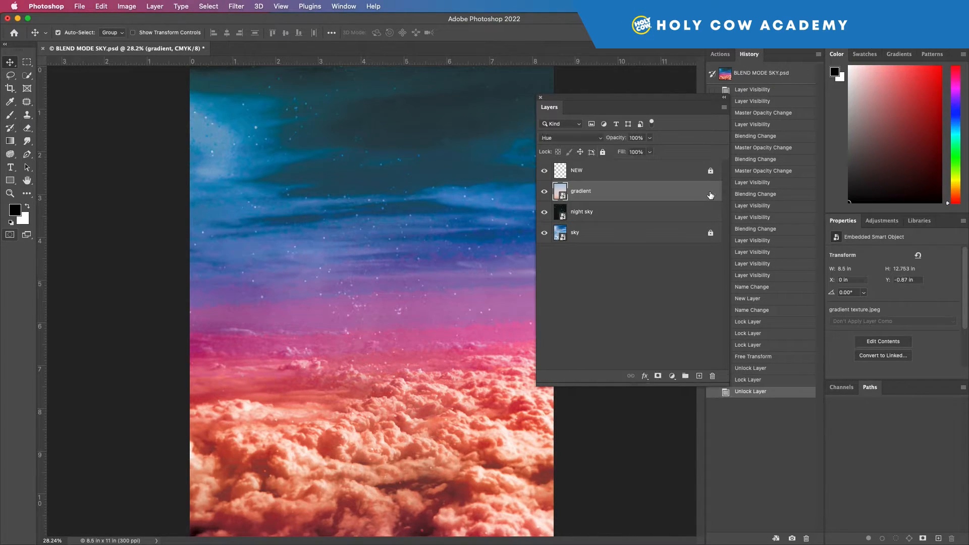
Step: Duplicate the gradient layer, naming the copy gradient 2
{"action": "right_click", "coordinate": [651, 191]}
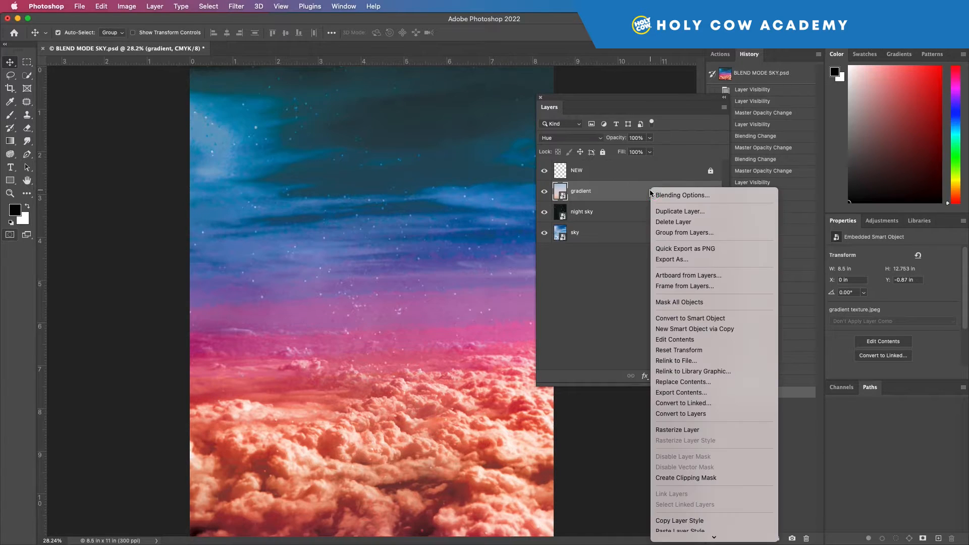
{"action": "left_click", "coordinate": [674, 212]}
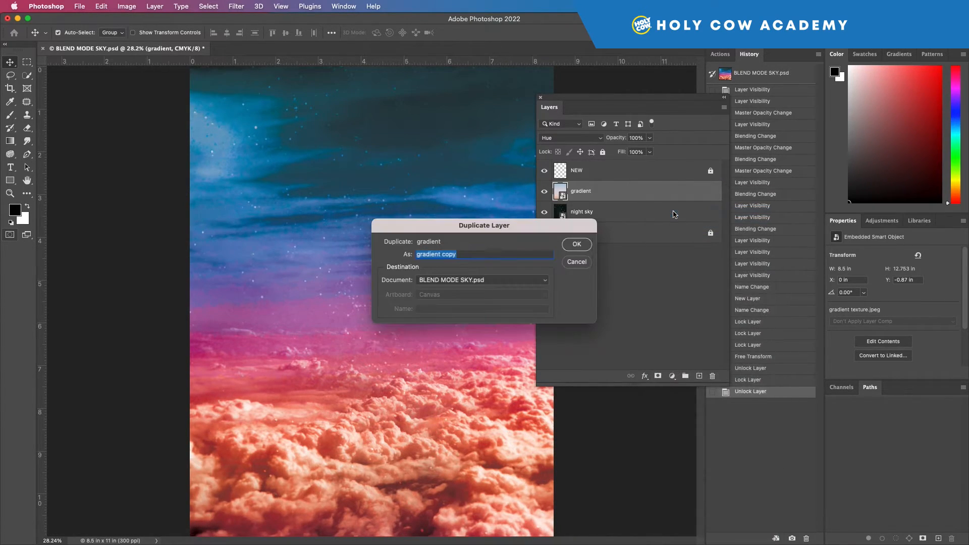
{"action": "left_click_drag", "start_coordinate": [468, 255], "coordinate": [442, 256]}
{"action": "key", "text": "BackSpace"}
{"action": "key", "text": "Return"}
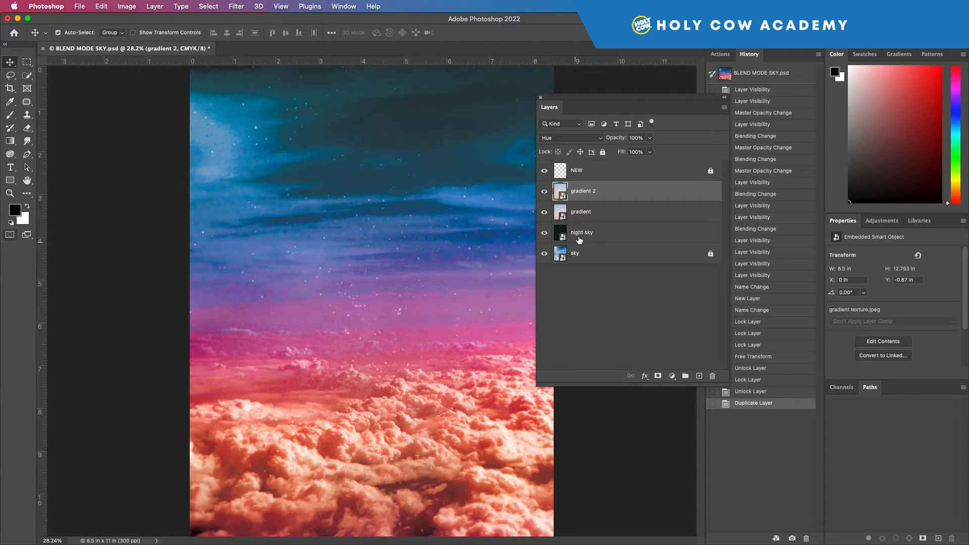
Step: Set the gradient 2 layer's opacity to 81% and its blend mode to Hue
{"action": "left_click", "coordinate": [601, 140]}
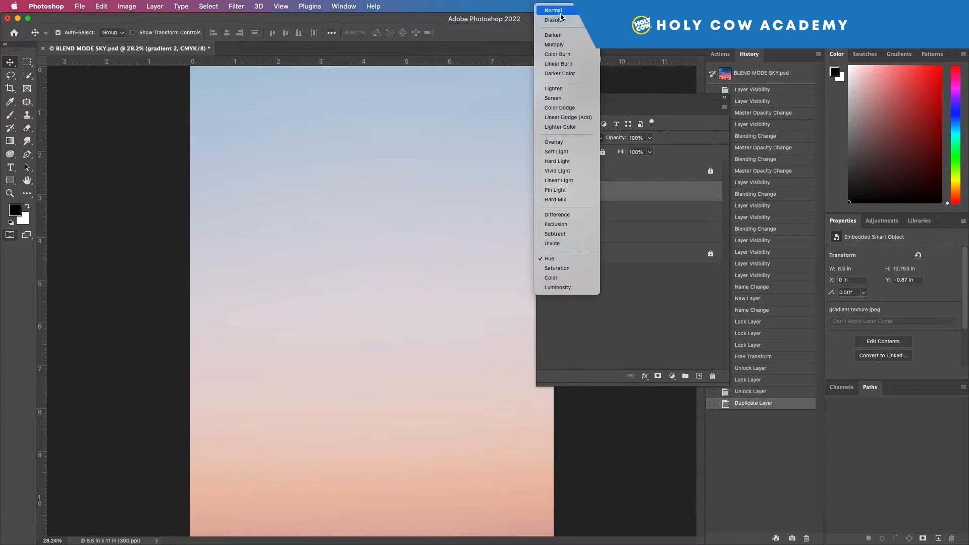
{"action": "left_click", "coordinate": [555, 10]}
{"action": "left_click", "coordinate": [650, 138]}
{"action": "left_click_drag", "start_coordinate": [648, 152], "coordinate": [633, 154]}
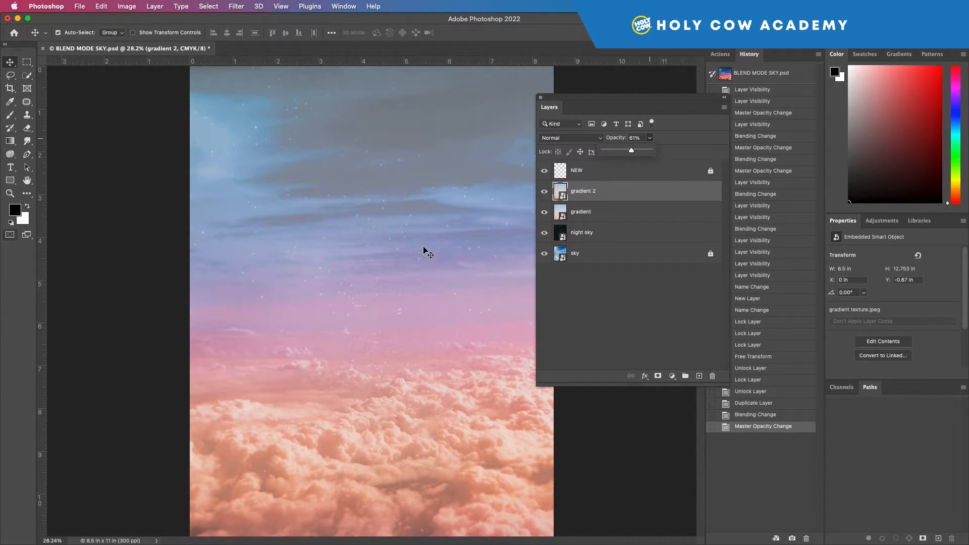
{"action": "left_click", "coordinate": [585, 138]}
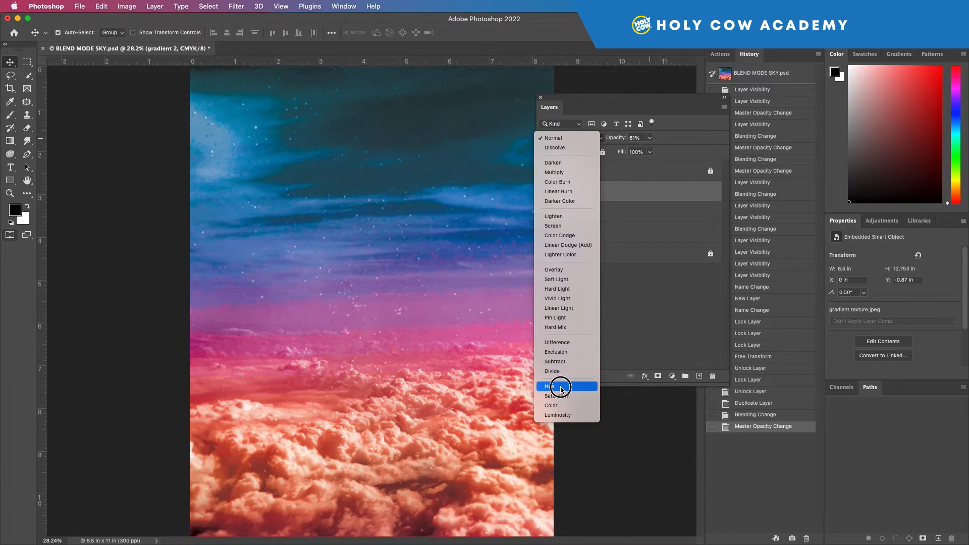
{"action": "left_click", "coordinate": [557, 387]}
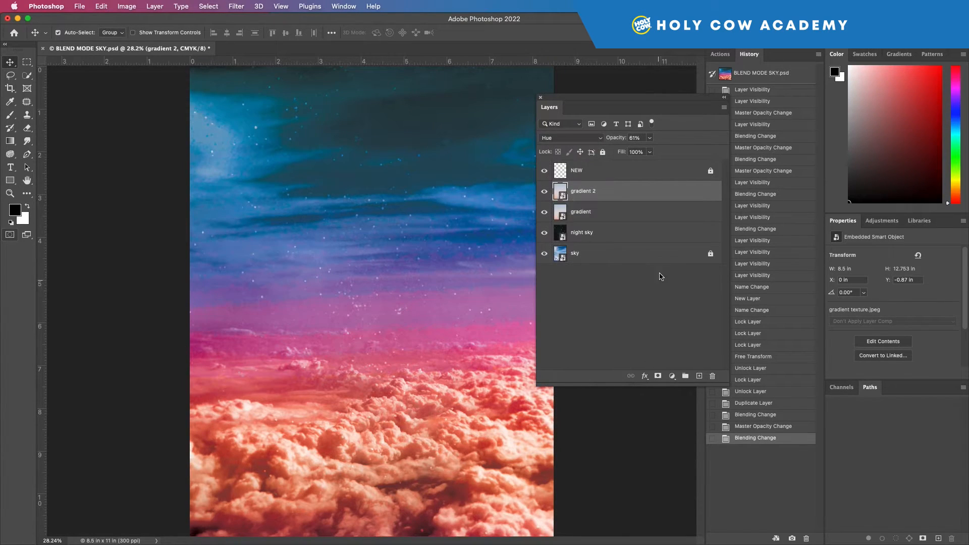
Step: Rotate the gradient 2 layer 180° with Free Transform
{"action": "key", "text": "super+t"}
{"action": "key", "text": "super+minus"}
{"action": "key", "text": "super+minus"}
{"action": "key", "text": "super+minus"}
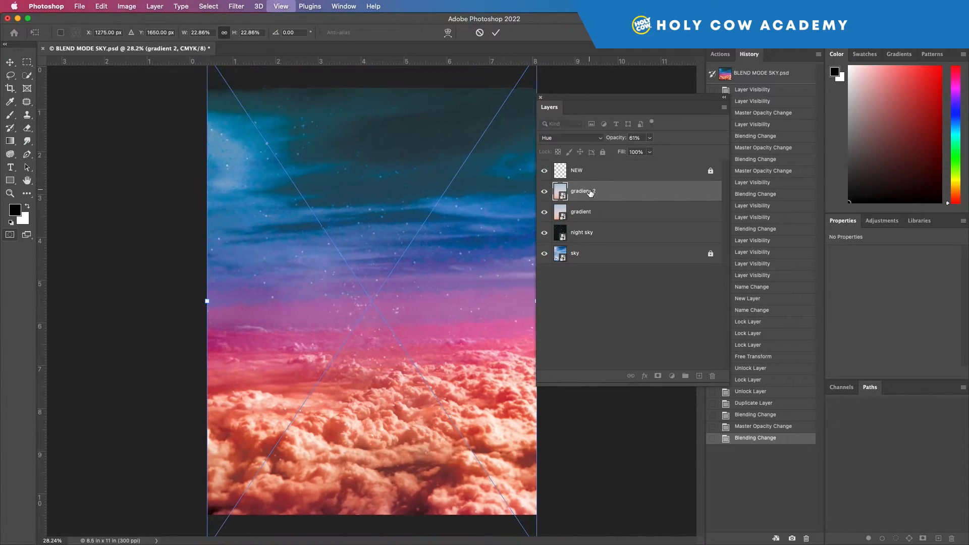
{"action": "left_click_drag", "start_coordinate": [466, 186], "coordinate": [318, 364]}
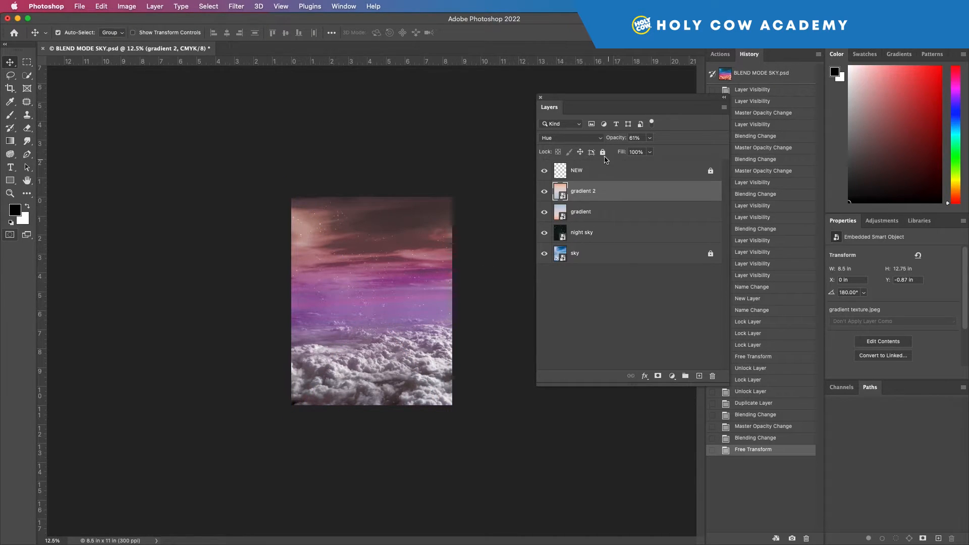
Step: Set the gradient 2 layer's opacity to 55%
{"action": "left_click_drag", "start_coordinate": [650, 138], "coordinate": [687, 155]}
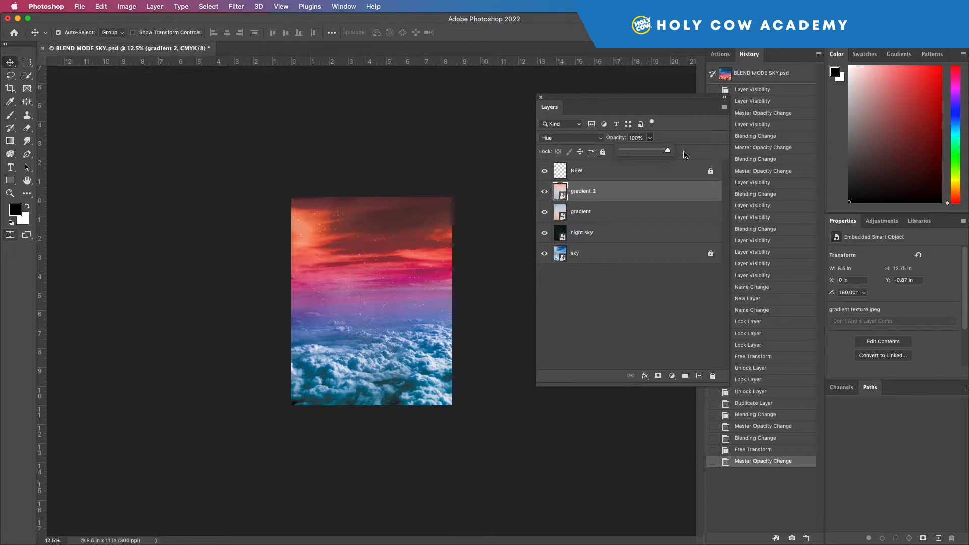
{"action": "left_click_drag", "start_coordinate": [668, 150], "coordinate": [647, 150]}
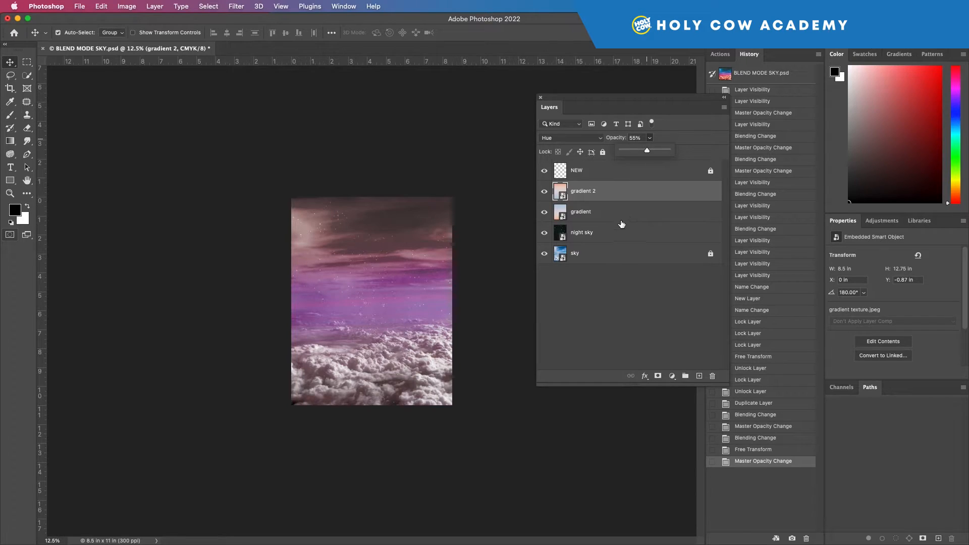
Step: Toggle the gradient 2 layer's visibility off and back on to compare
{"action": "left_click", "coordinate": [545, 192]}
{"action": "left_click", "coordinate": [545, 192]}
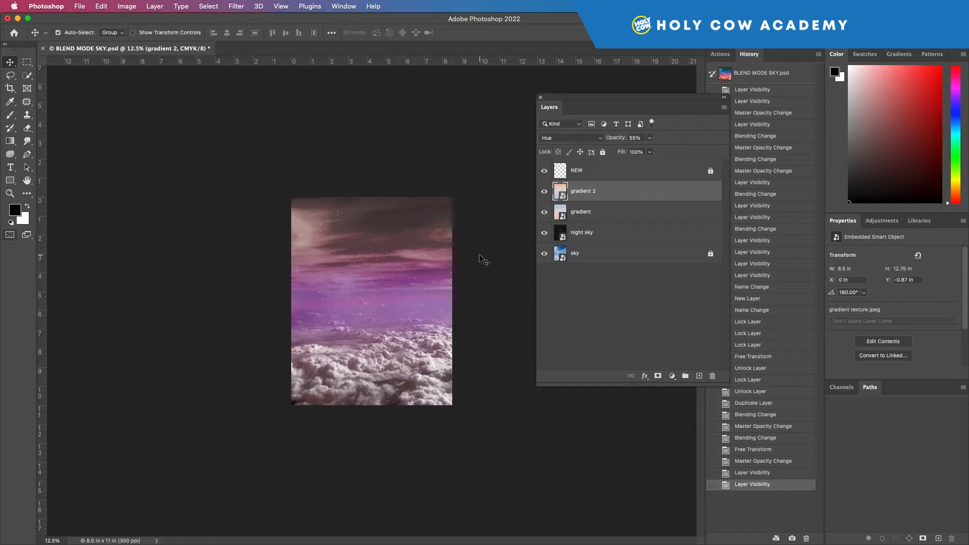
Step: Select both gradient layers and put them into a new group
{"action": "left_click", "coordinate": [597, 216]}
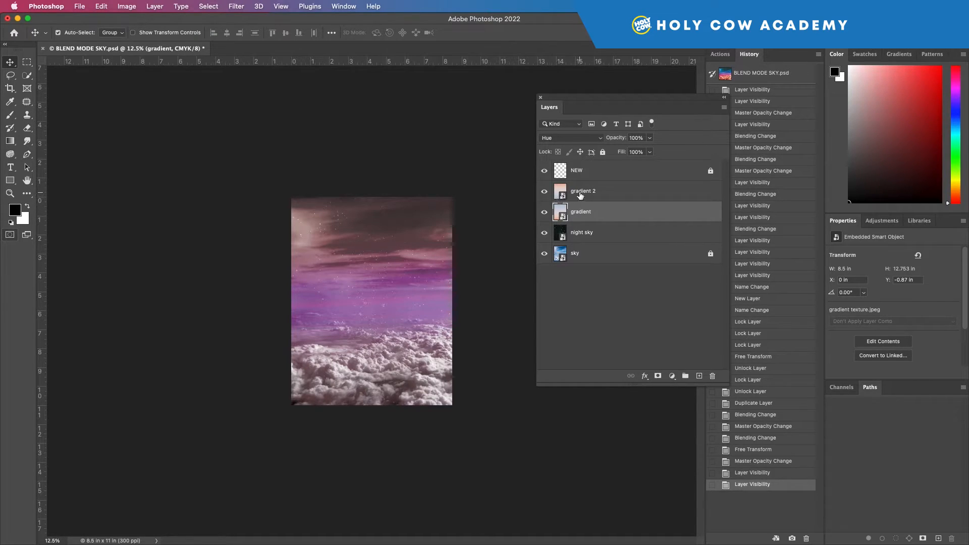
{"action": "left_click", "coordinate": [605, 193]}
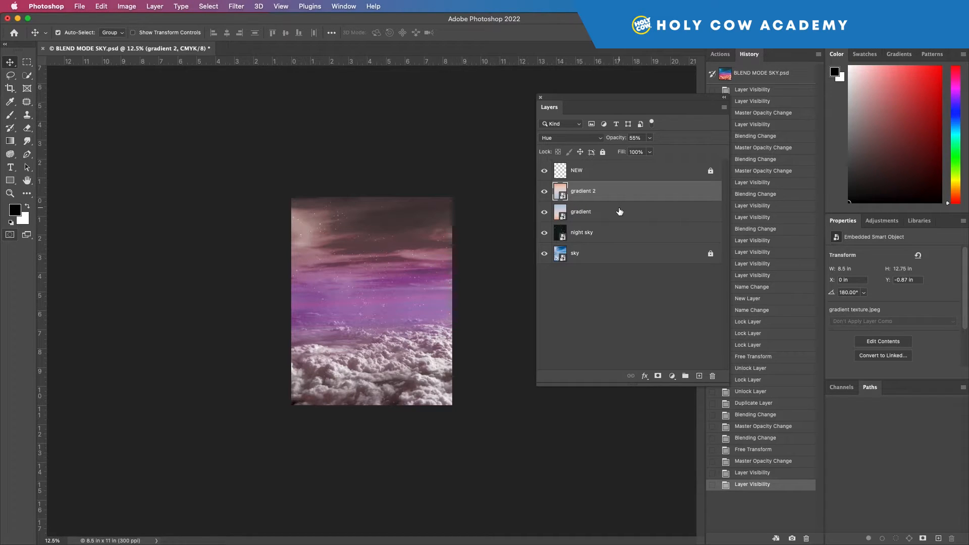
{"action": "key", "text": "super"}
{"action": "left_click", "coordinate": [623, 213], "text": "shift"}
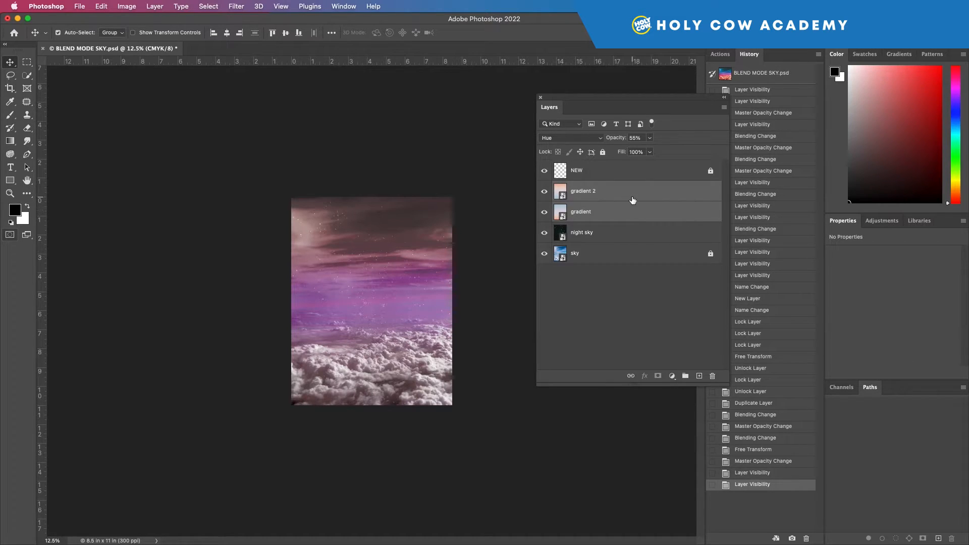
{"action": "left_click", "coordinate": [685, 376]}
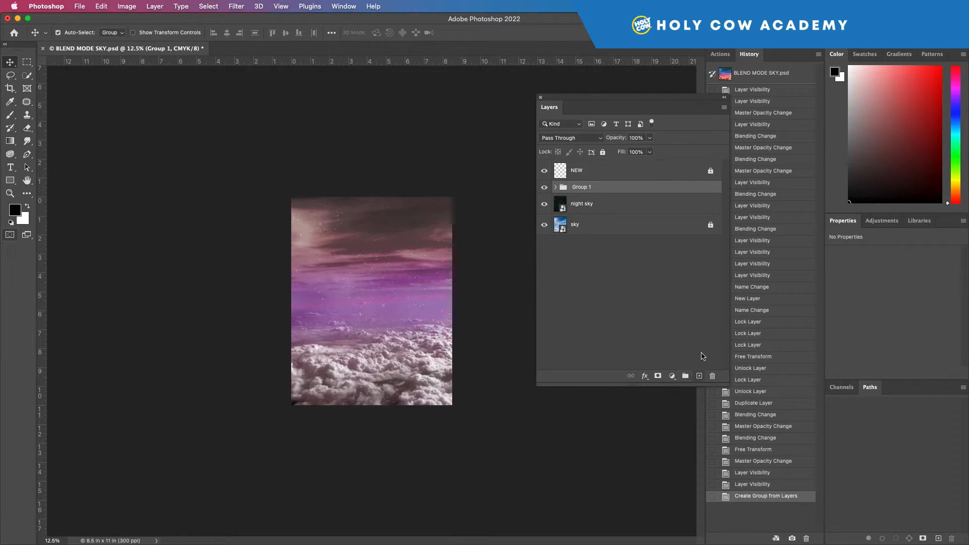
Step: Expand the new group and rename it GRADIENTS
{"action": "left_click", "coordinate": [555, 187]}
{"action": "left_click", "coordinate": [556, 188]}
{"action": "left_click", "coordinate": [555, 187]}
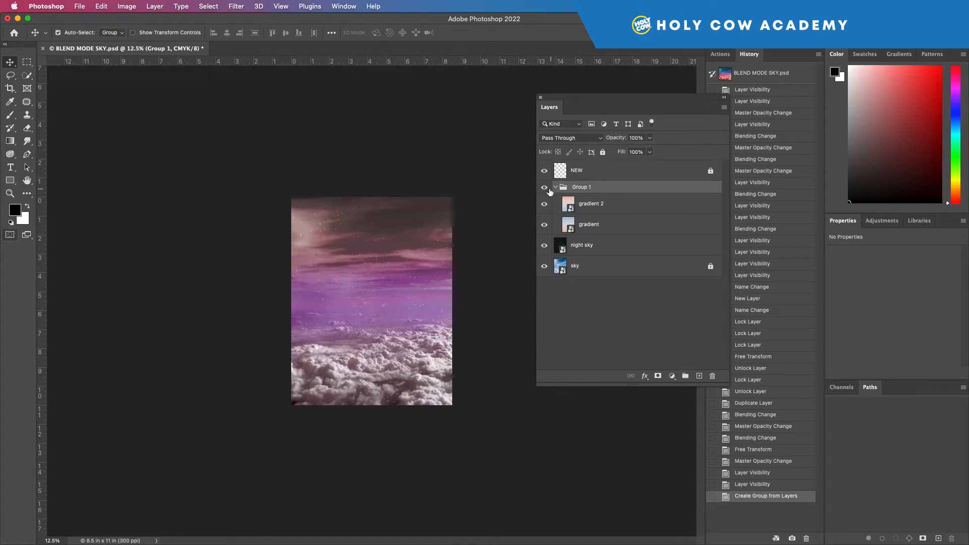
{"action": "double_click", "coordinate": [583, 187]}
{"action": "type", "text": "GRADIENTS"}
{"action": "key", "text": "Return"}
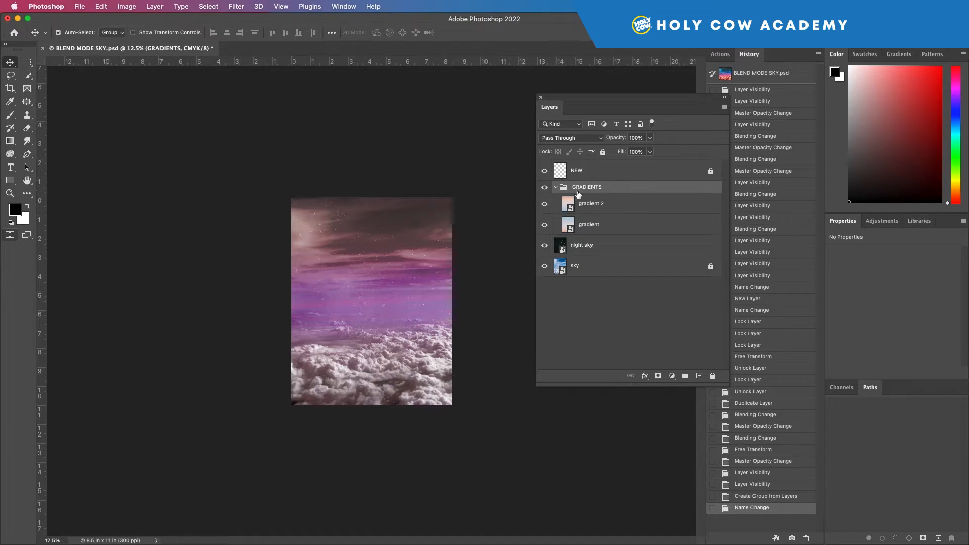
Step: Lock all properties of the GRADIENTS group and toggle its visibility off and on
{"action": "left_click", "coordinate": [602, 152]}
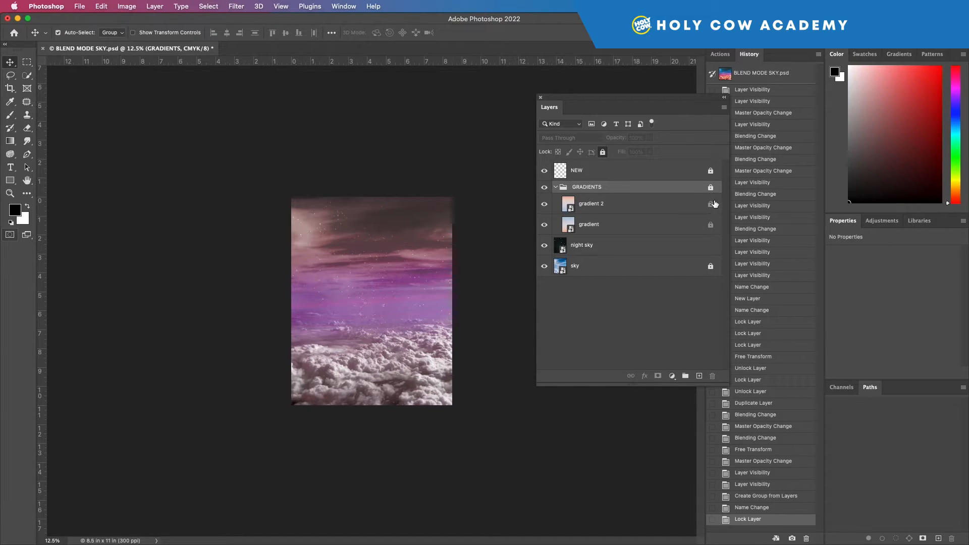
{"action": "left_click", "coordinate": [544, 188]}
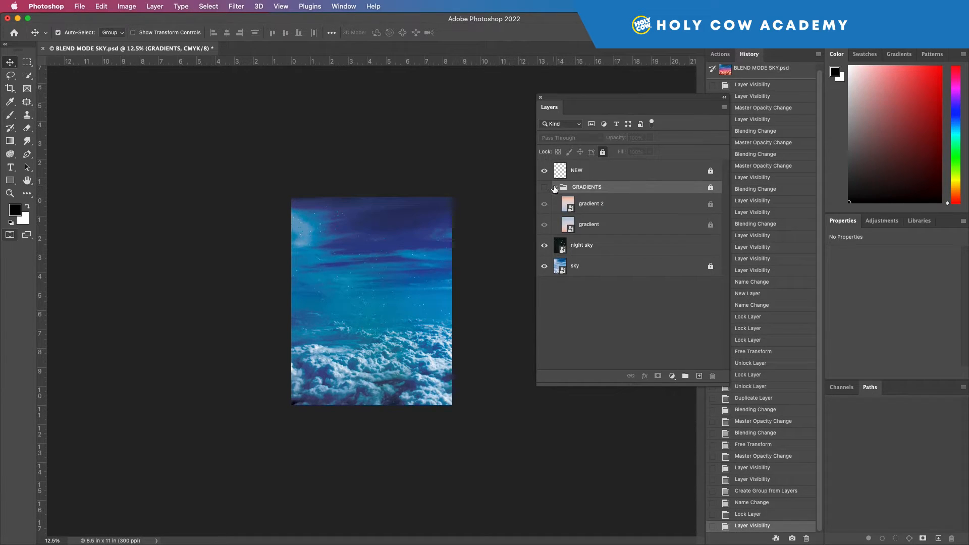
{"action": "left_click", "coordinate": [546, 187]}
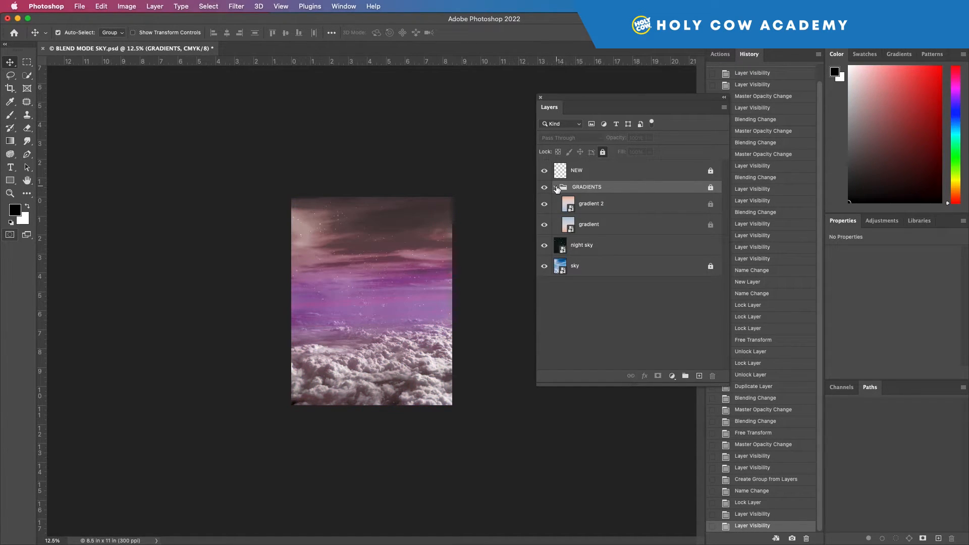
Step: Unlock the GRADIENTS group, collapse it, and unlock the NEW layer
{"action": "left_click", "coordinate": [711, 190]}
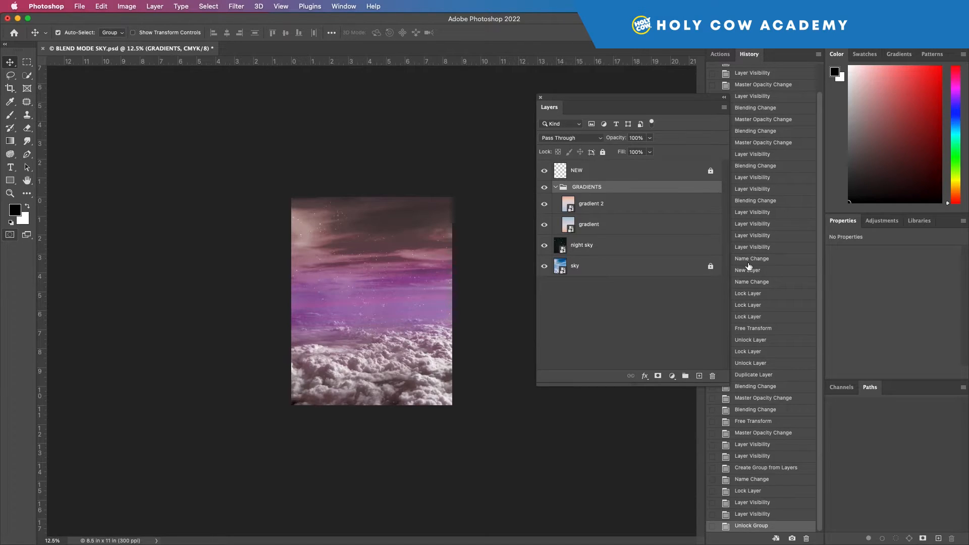
{"action": "left_click", "coordinate": [556, 187]}
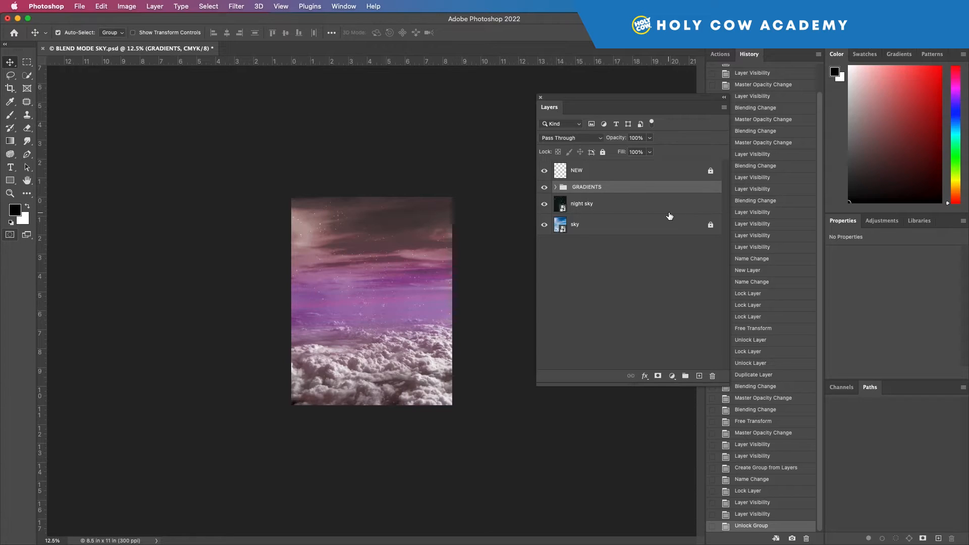
{"action": "left_click", "coordinate": [618, 170]}
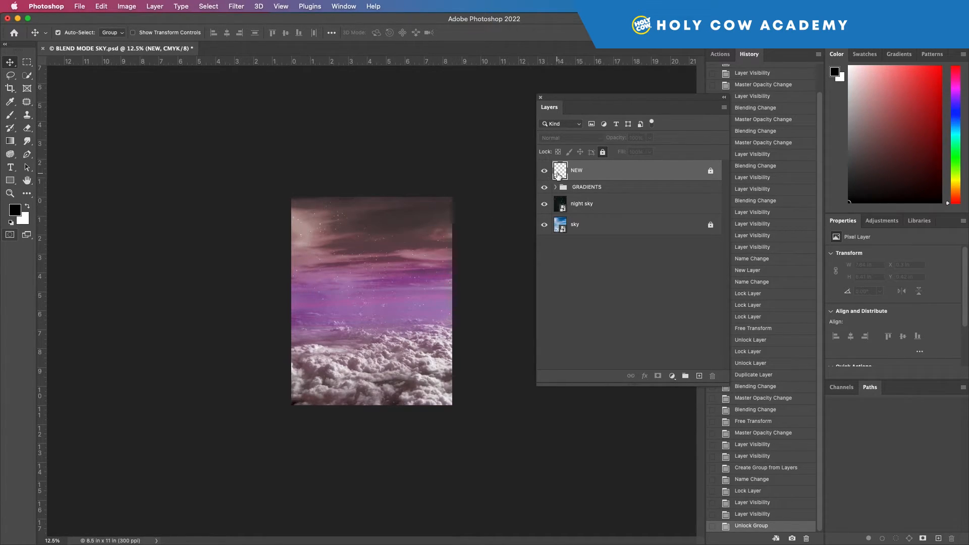
{"action": "left_click", "coordinate": [711, 171]}
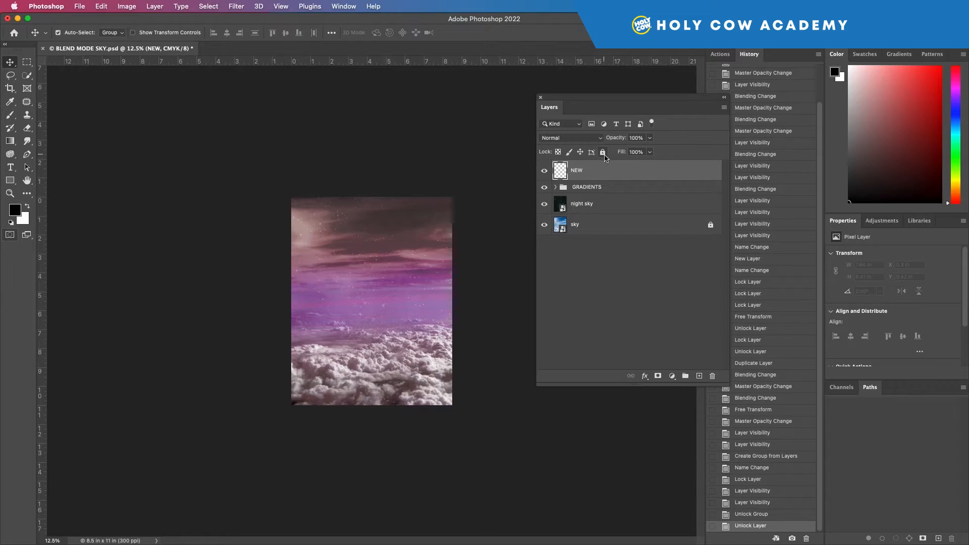
Step: Add a type layer reading sky near the upper part of the canvas
{"action": "left_click", "coordinate": [699, 190]}
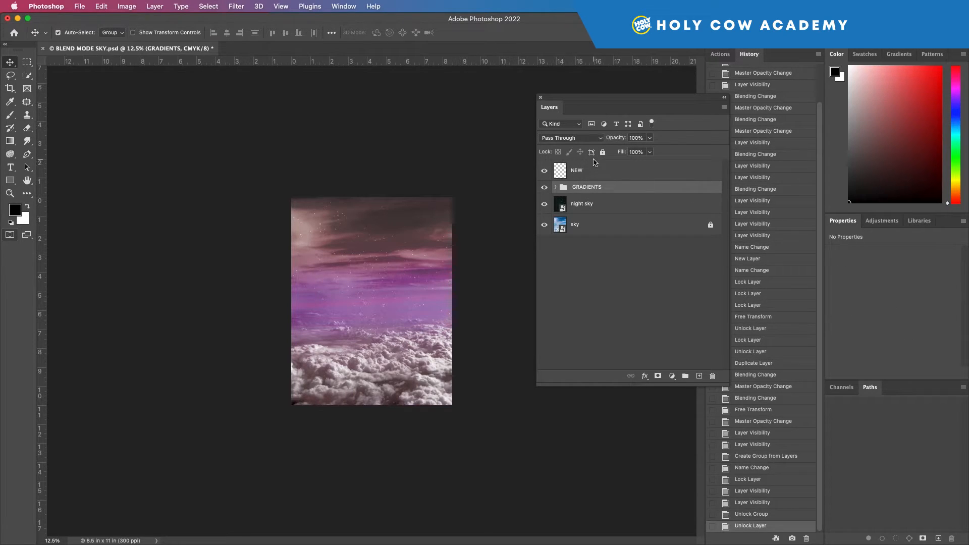
{"action": "left_click", "coordinate": [627, 173]}
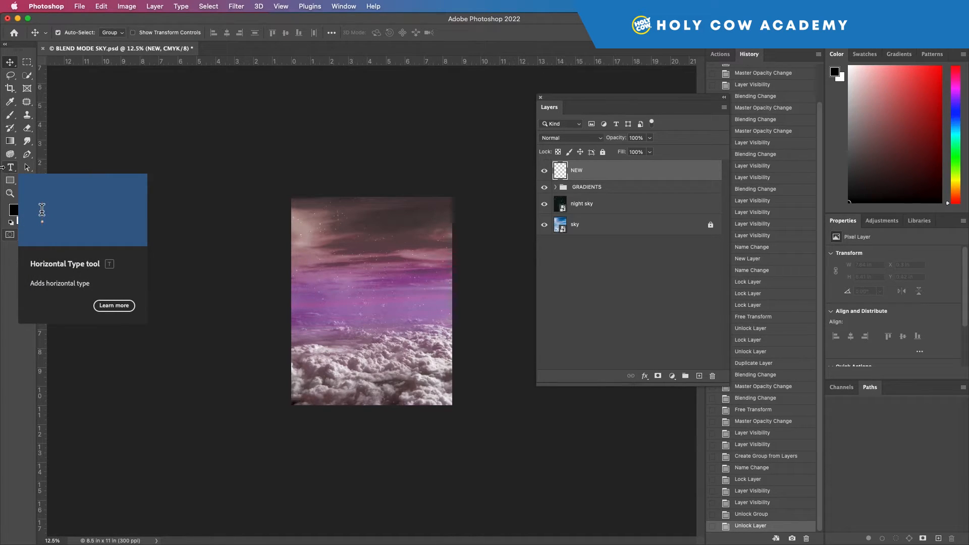
{"action": "left_click", "coordinate": [10, 167]}
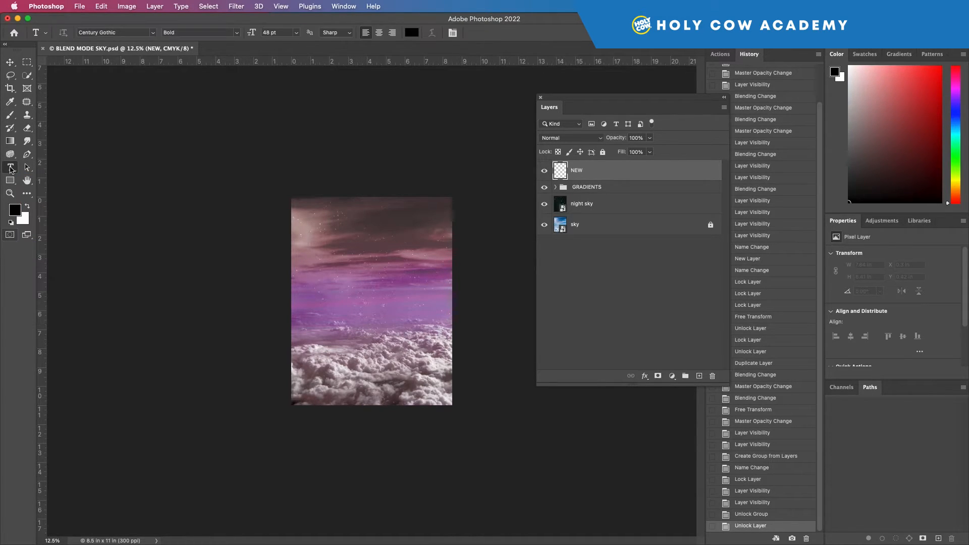
{"action": "left_click", "coordinate": [326, 248]}
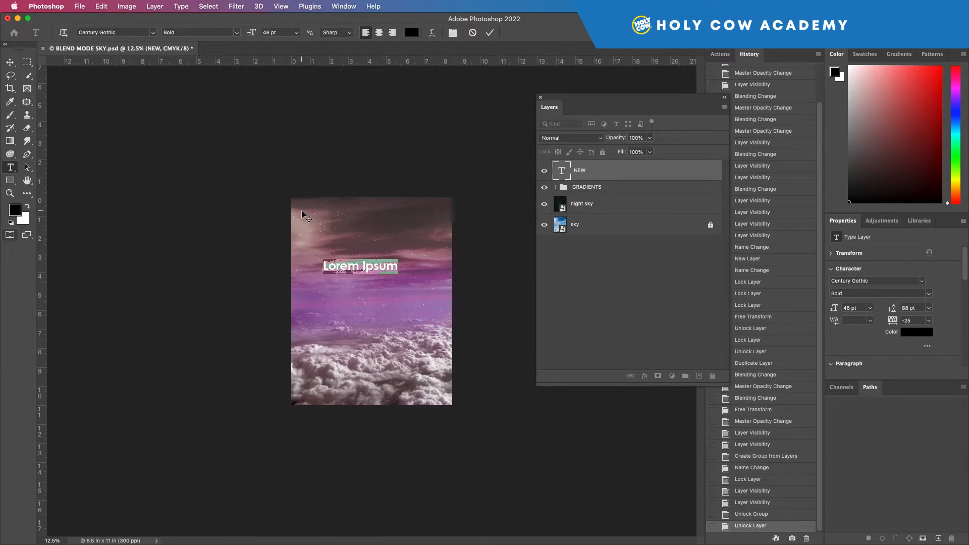
{"action": "type", "text": "S"}
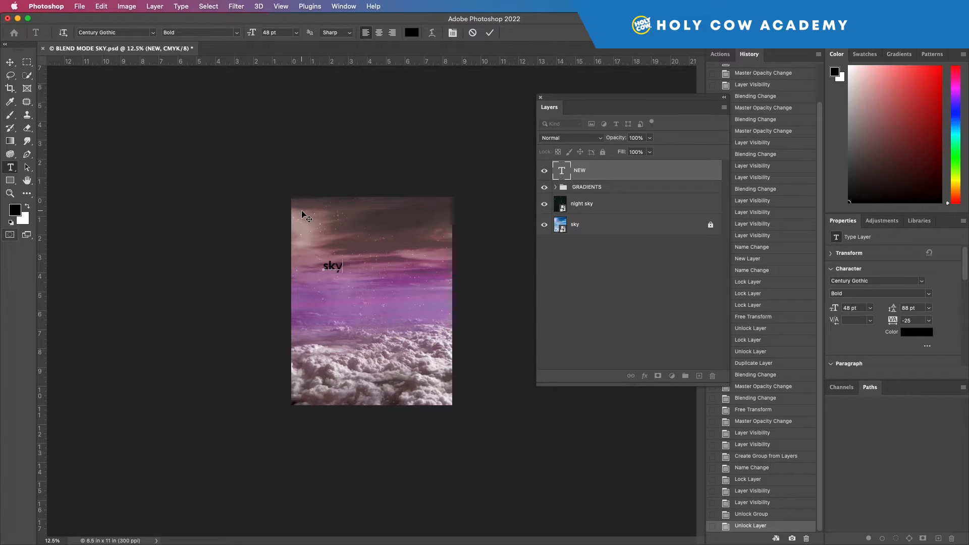
{"action": "left_click", "coordinate": [9, 63]}
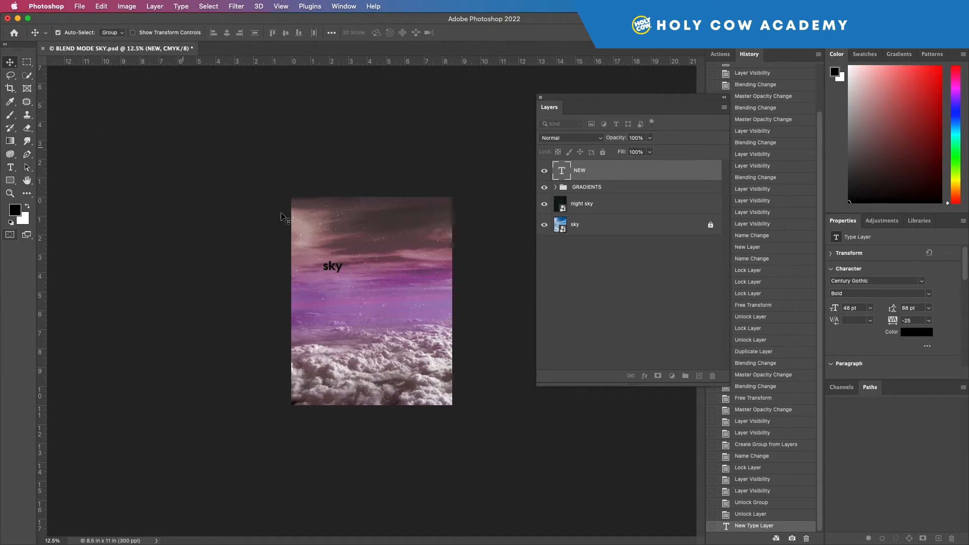
Step: Scale the sky text up to about 515% with Free Transform and nudge it into place
{"action": "key", "text": "super+t"}
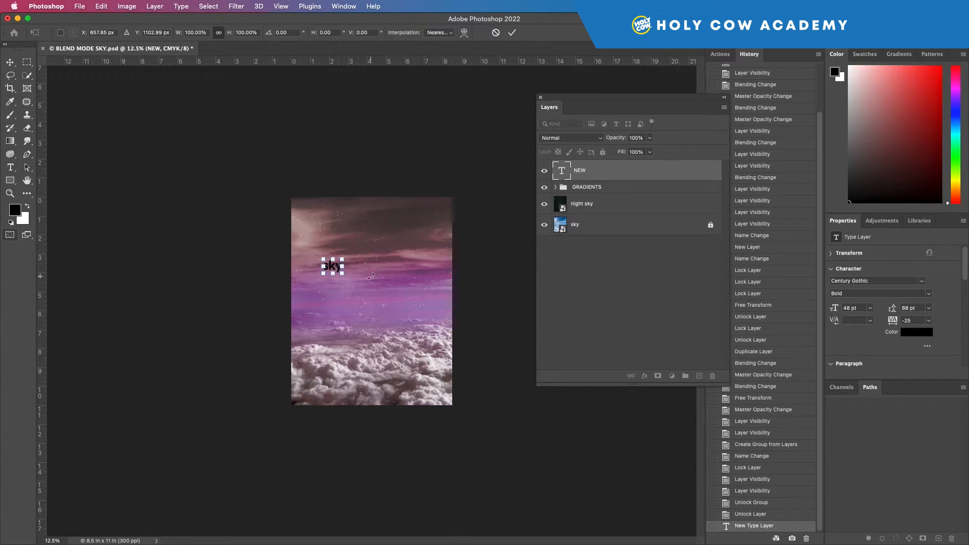
{"action": "left_click_drag", "start_coordinate": [342, 273], "coordinate": [421, 334]}
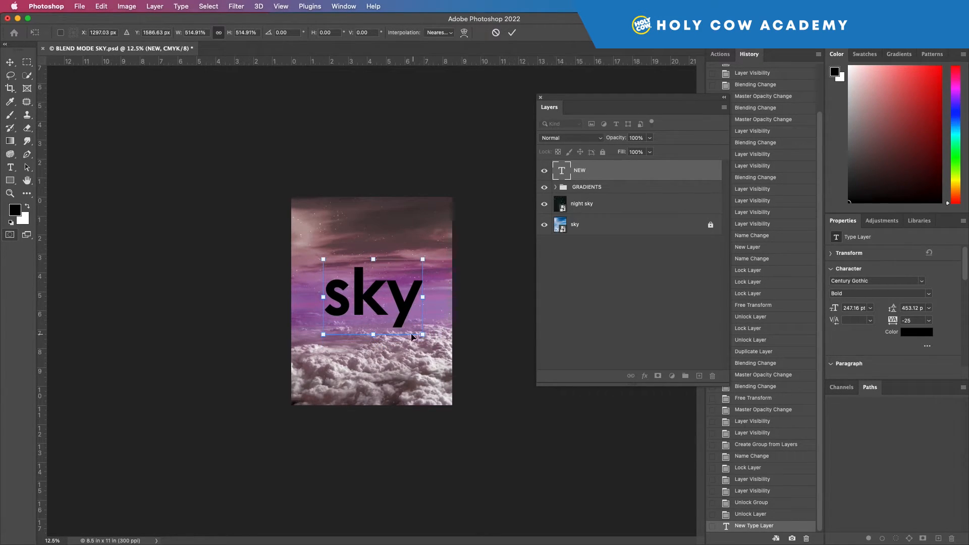
{"action": "key", "text": "Return"}
{"action": "mouse_move", "coordinate": [407, 314]}
{"action": "left_mouse_down"}
{"action": "mouse_move", "coordinate": [400, 304]}
{"action": "mouse_move", "coordinate": [409, 312]}
{"action": "left_mouse_up"}
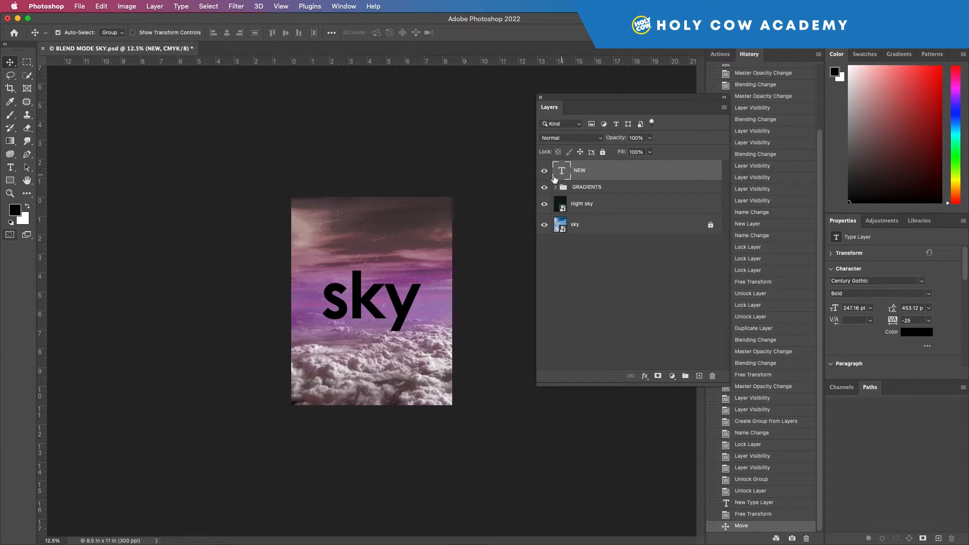
Step: Rasterize the sky type layer
{"action": "right_click", "coordinate": [642, 174]}
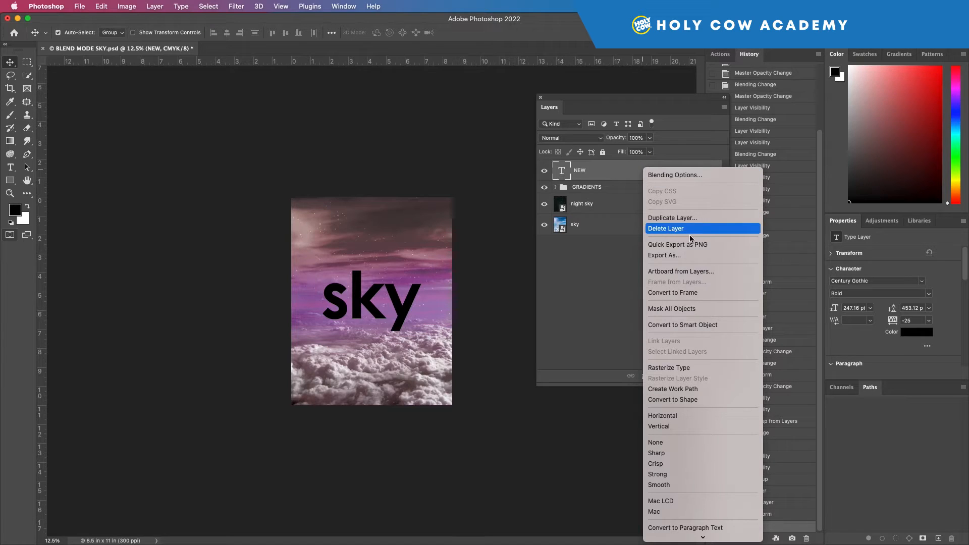
{"action": "left_click", "coordinate": [687, 371]}
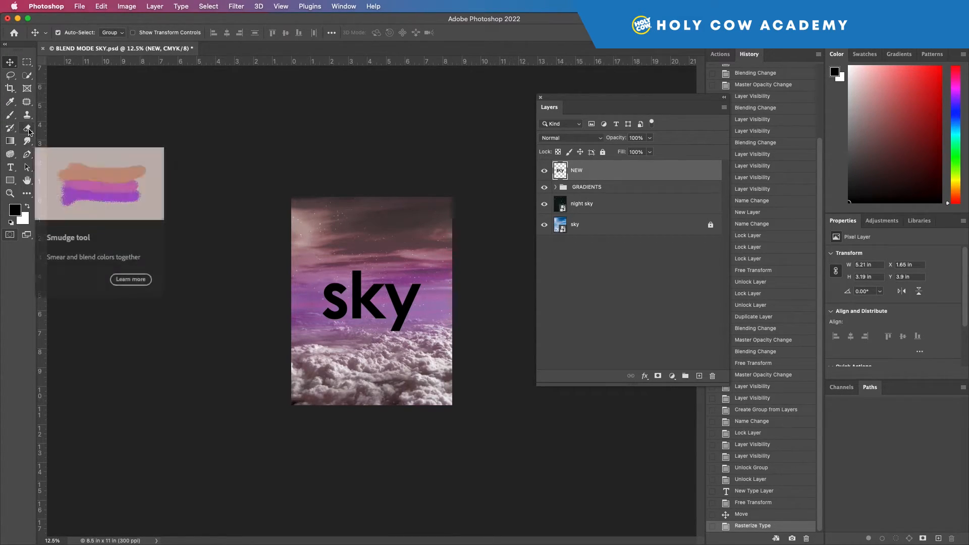
{"action": "key", "text": "super+t"}
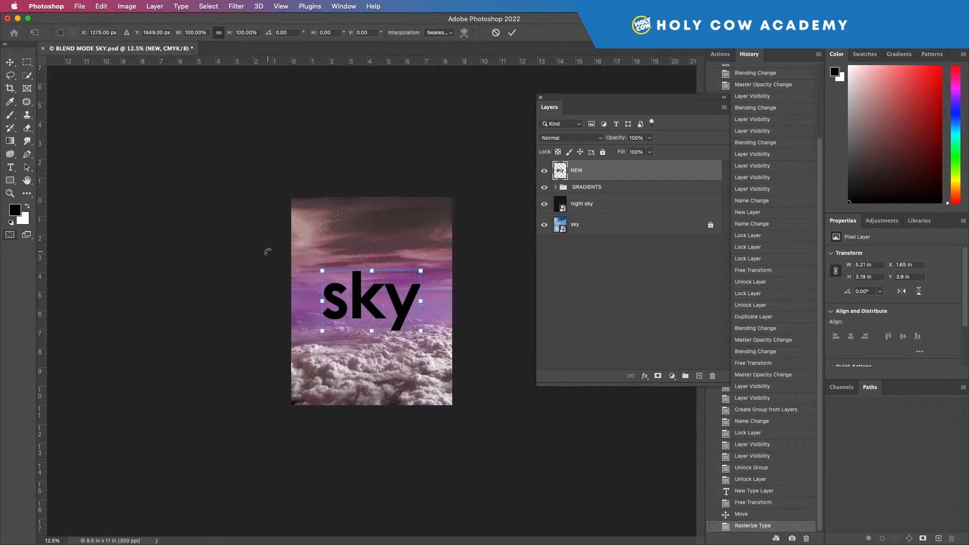
{"action": "key", "text": "Escape"}
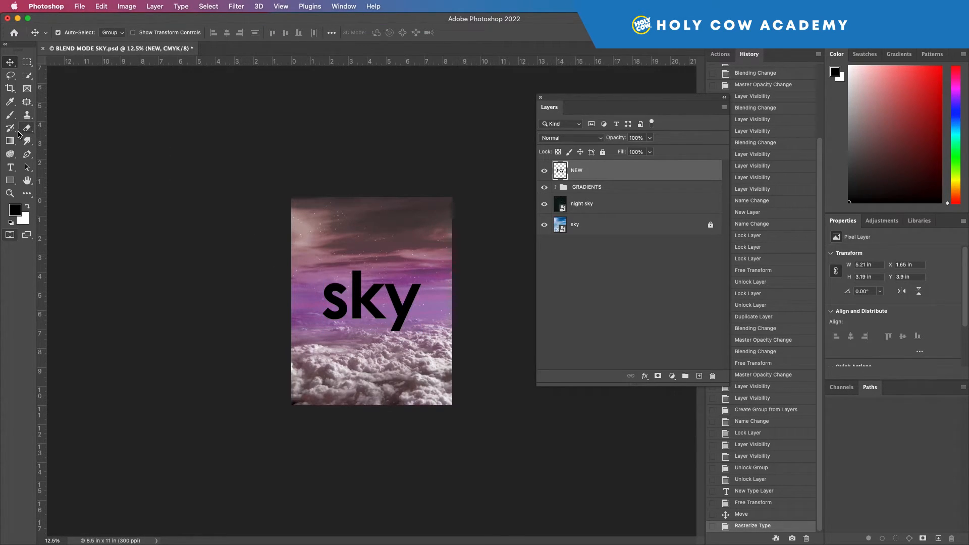
Step: Set the foreground colour to a33c3c and fill the sky letters with it using the Paint Bucket
{"action": "left_click_drag", "start_coordinate": [10, 140], "coordinate": [76, 153]}
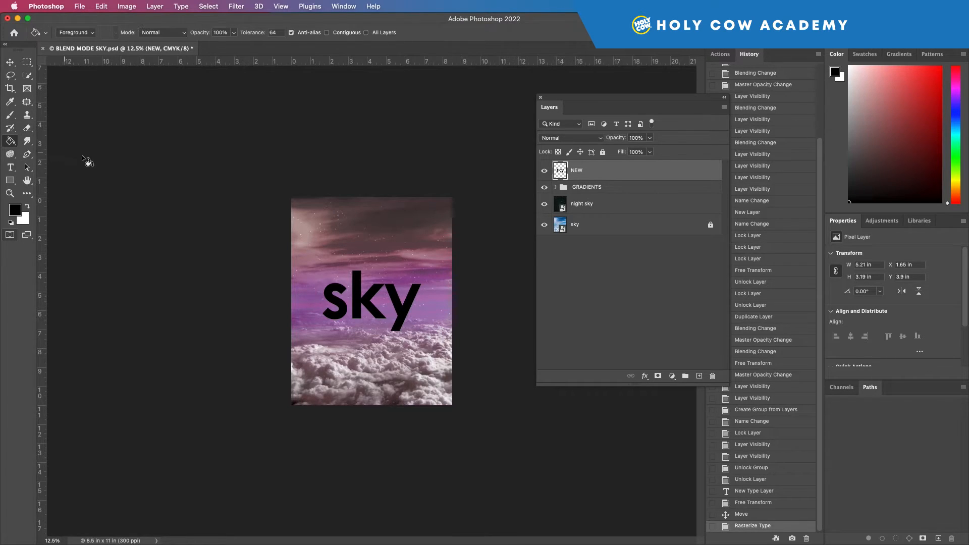
{"action": "left_click", "coordinate": [20, 211]}
{"action": "left_click", "coordinate": [461, 245]}
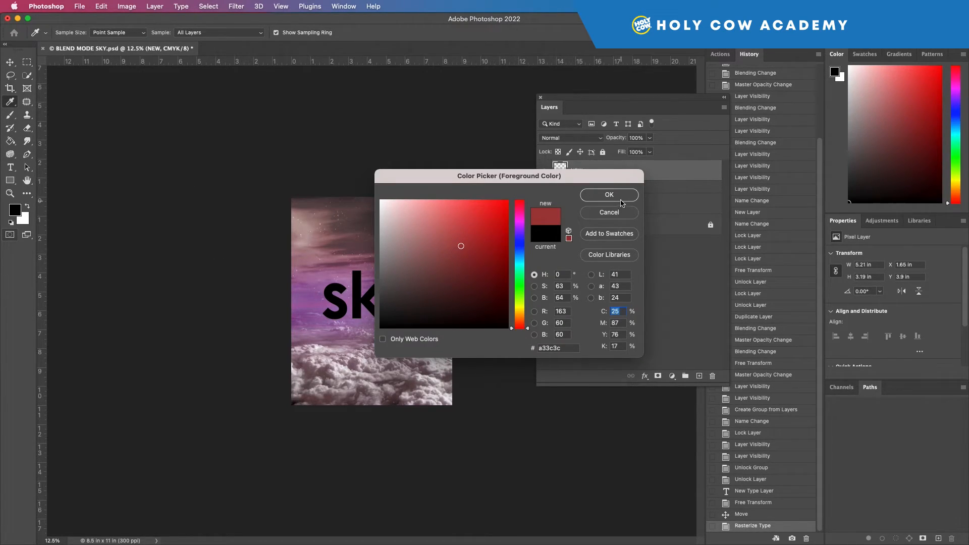
{"action": "left_click", "coordinate": [609, 195]}
{"action": "left_click", "coordinate": [366, 297]}
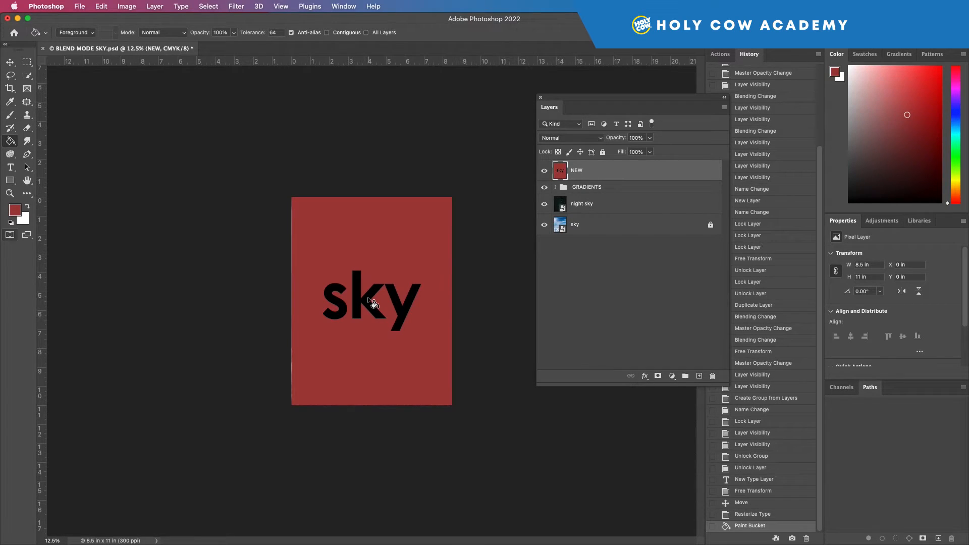
{"action": "key", "text": "super+z"}
{"action": "left_click", "coordinate": [384, 300]}
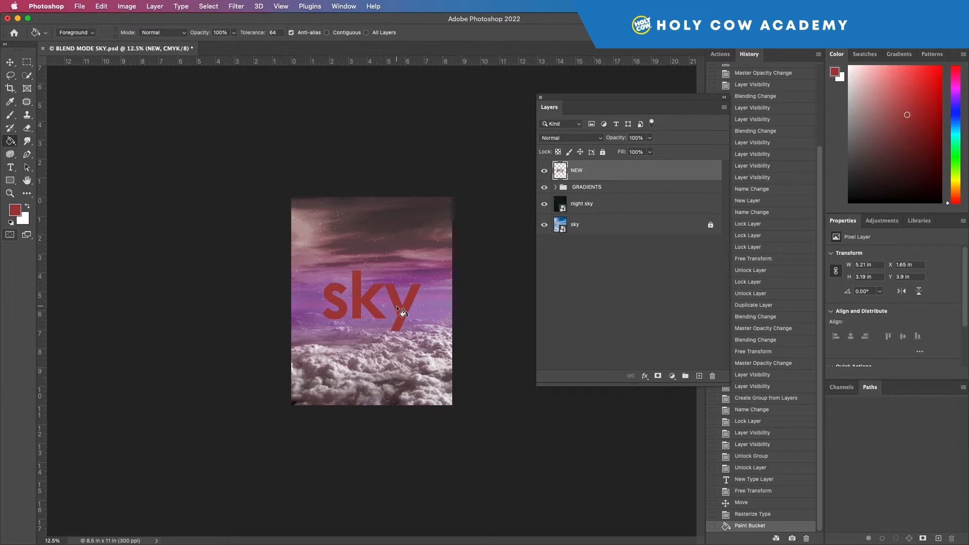
Step: Undo the letter fill and the rasterizing
{"action": "key", "text": "v"}
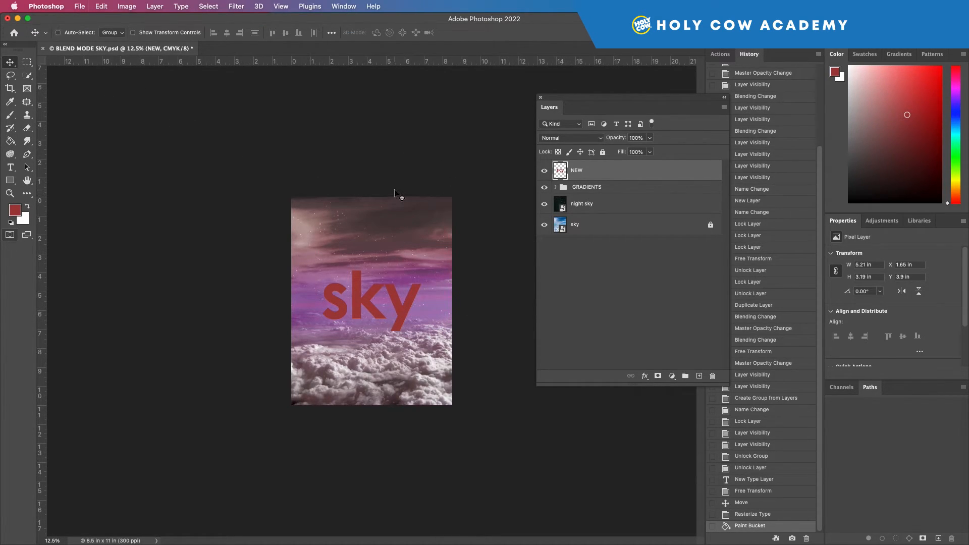
{"action": "key", "text": "super+z"}
{"action": "key", "text": "super+z"}
Step: Apply the Paint Bucket to the sky text and accept rasterizing the type layer
{"action": "left_click", "coordinate": [10, 142]}
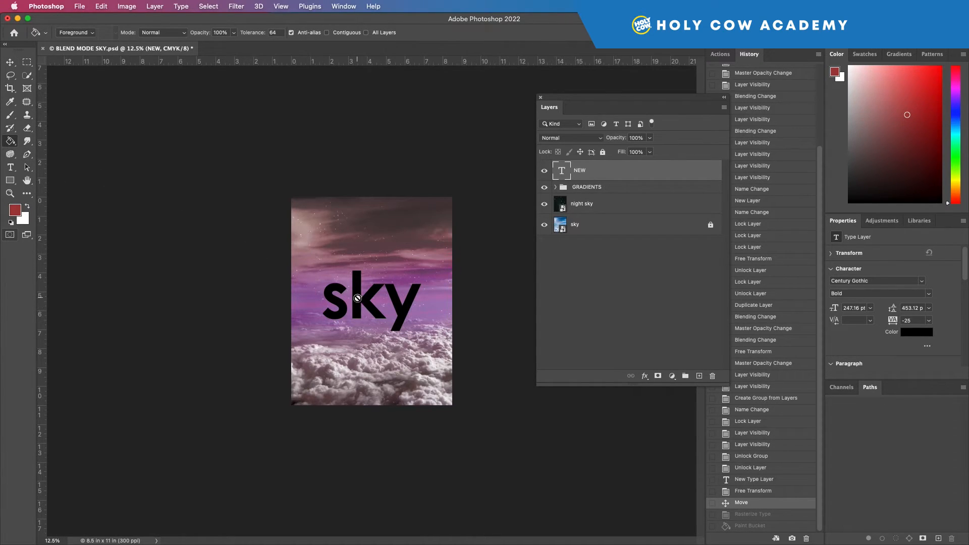
{"action": "left_click", "coordinate": [358, 287]}
{"action": "left_click", "coordinate": [519, 219]}
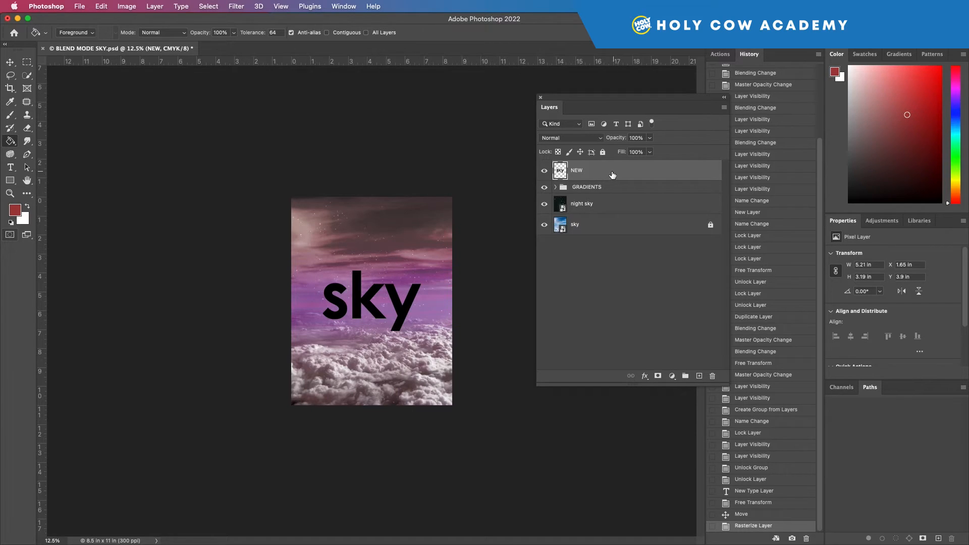
Step: Paint a brush stroke across the sky letters, then undo it
{"action": "left_click", "coordinate": [10, 62]}
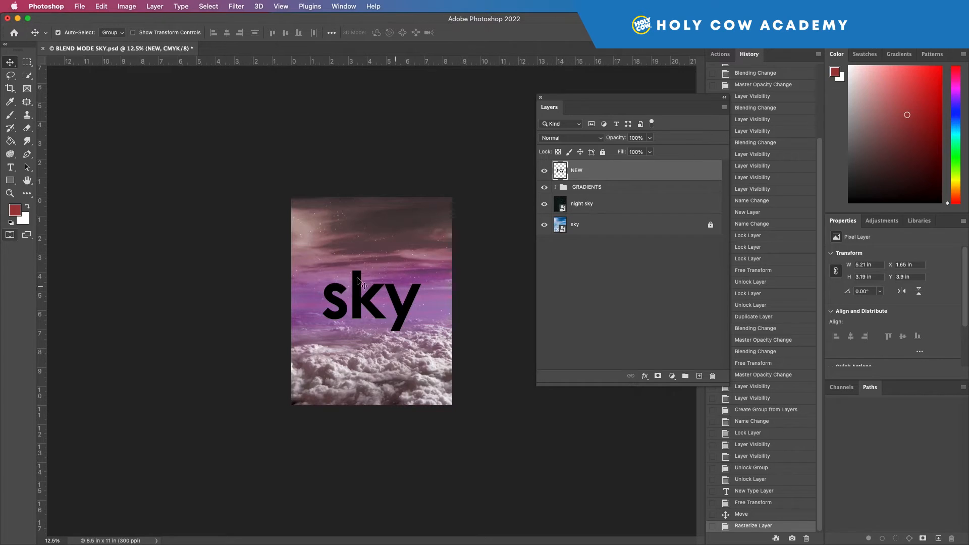
{"action": "left_click", "coordinate": [10, 114]}
{"action": "mouse_move", "coordinate": [368, 230]}
{"action": "left_mouse_down"}
{"action": "mouse_move", "coordinate": [399, 229]}
{"action": "mouse_move", "coordinate": [407, 263]}
{"action": "left_mouse_up"}
{"action": "key", "text": "cmd+z"}
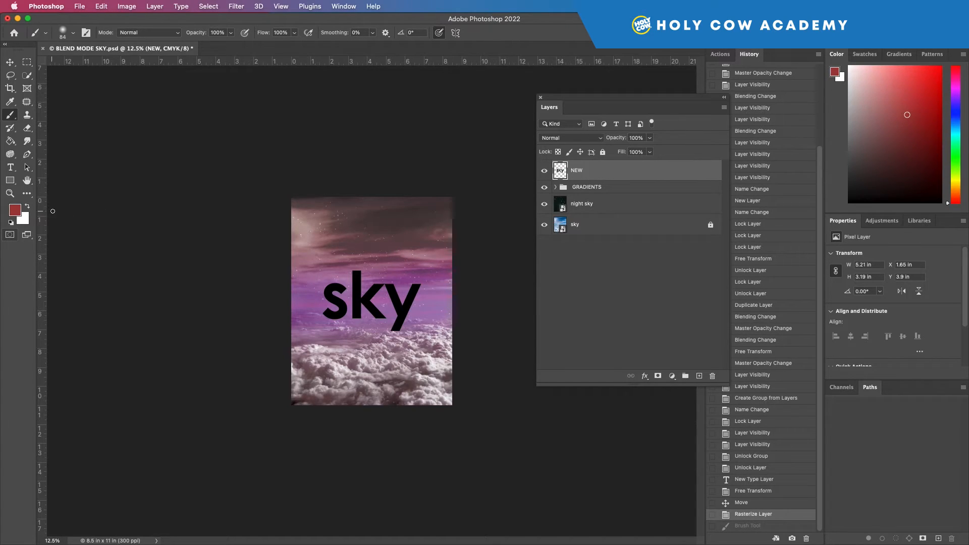
{"action": "left_click", "coordinate": [10, 62]}
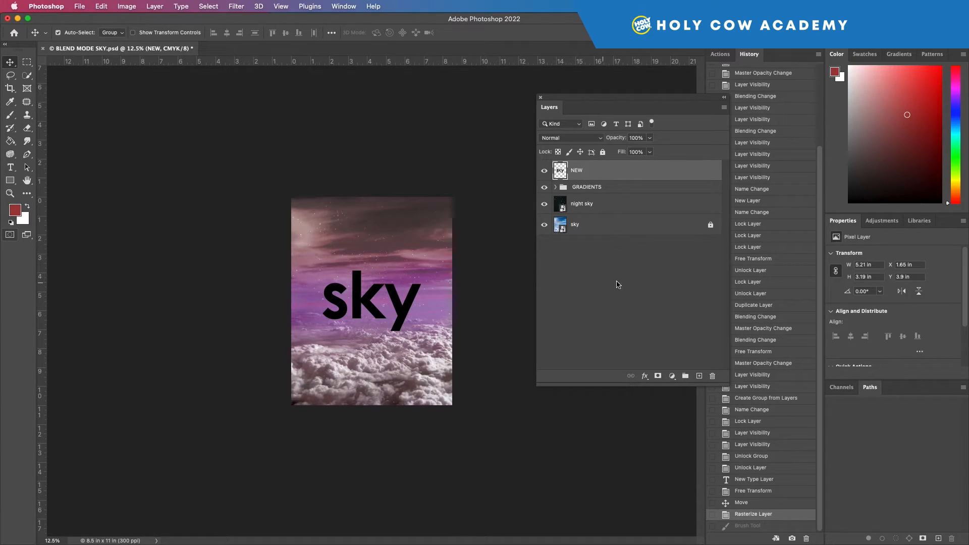
Step: Ungroup the GRADIENTS group so both gradient layers return to the main layer list
{"action": "left_click", "coordinate": [556, 187]}
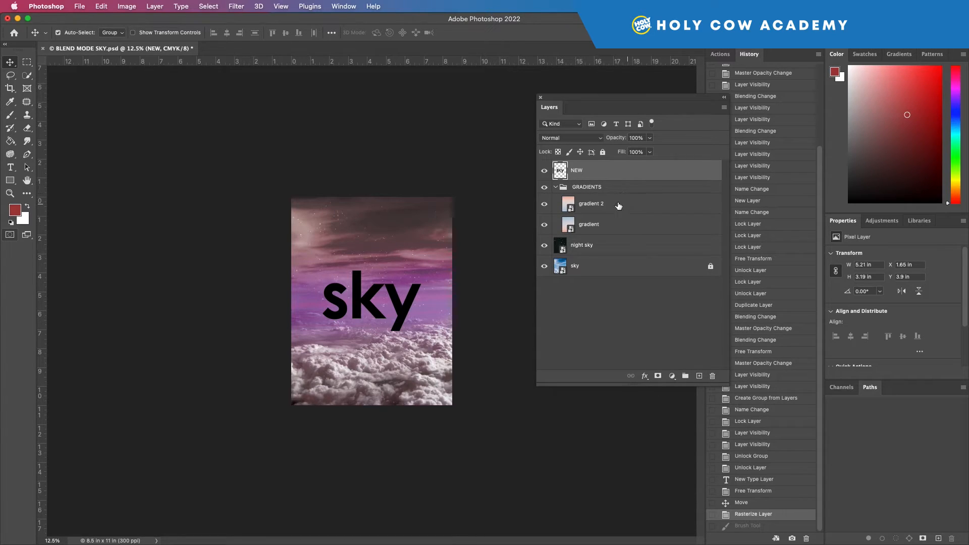
{"action": "left_click", "coordinate": [556, 187]}
{"action": "left_click", "coordinate": [556, 188]}
{"action": "left_click", "coordinate": [576, 188]}
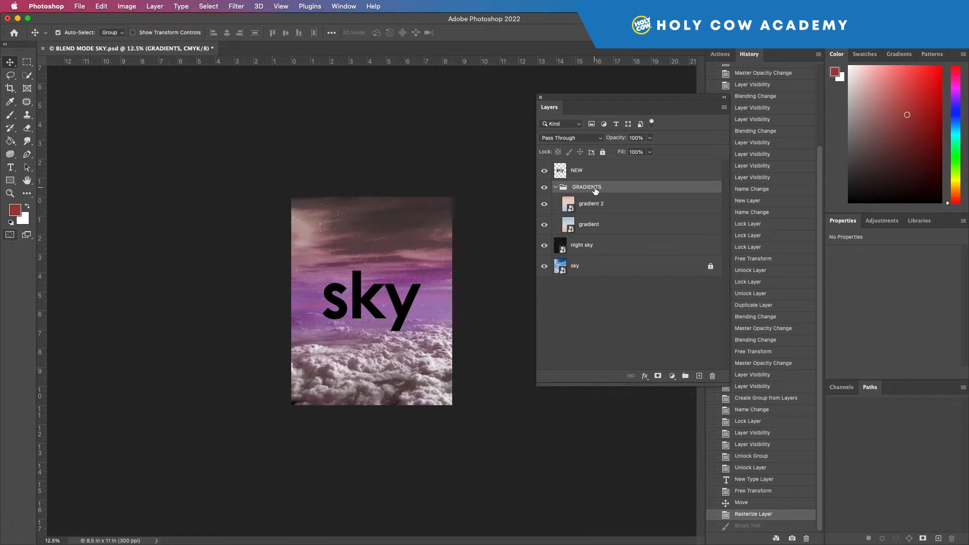
{"action": "right_click", "coordinate": [620, 190]}
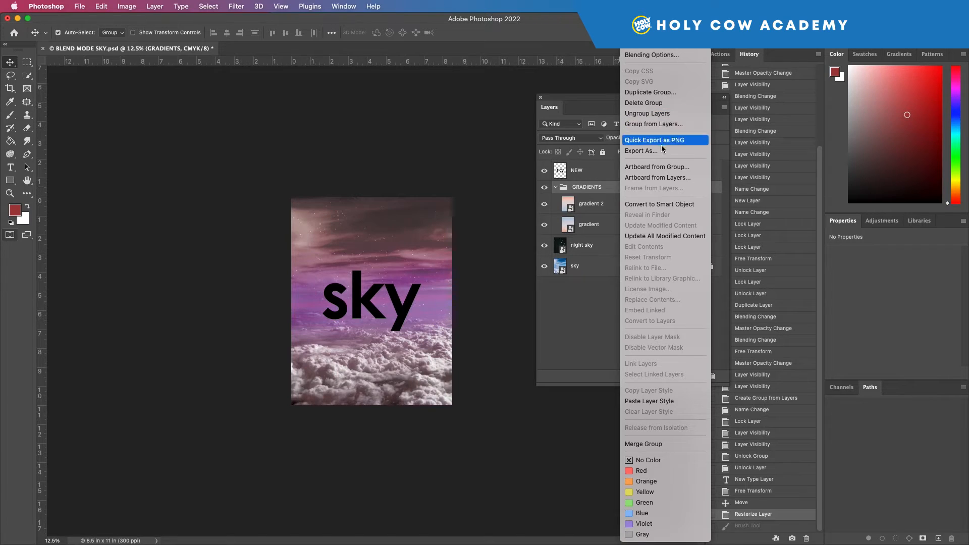
{"action": "left_click", "coordinate": [594, 295]}
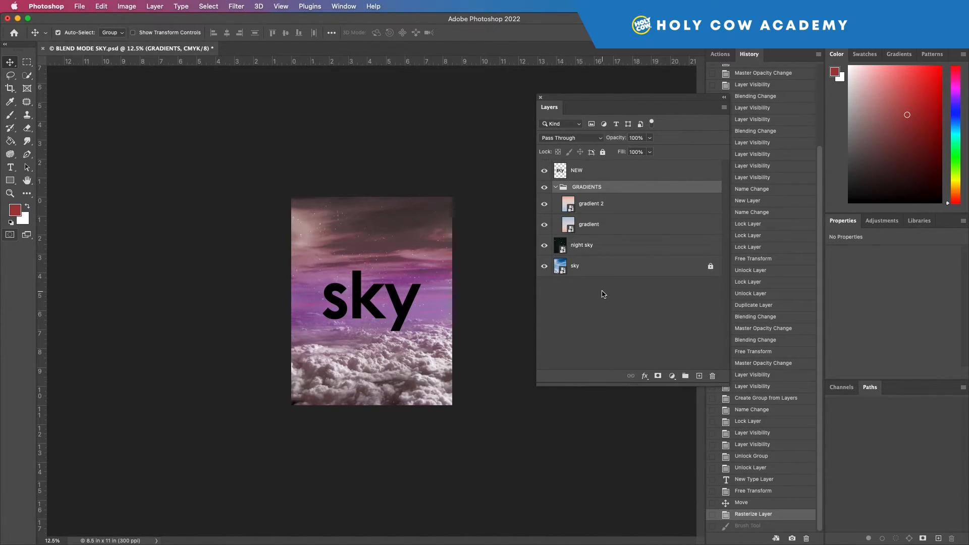
{"action": "key", "text": "super+shift+g"}
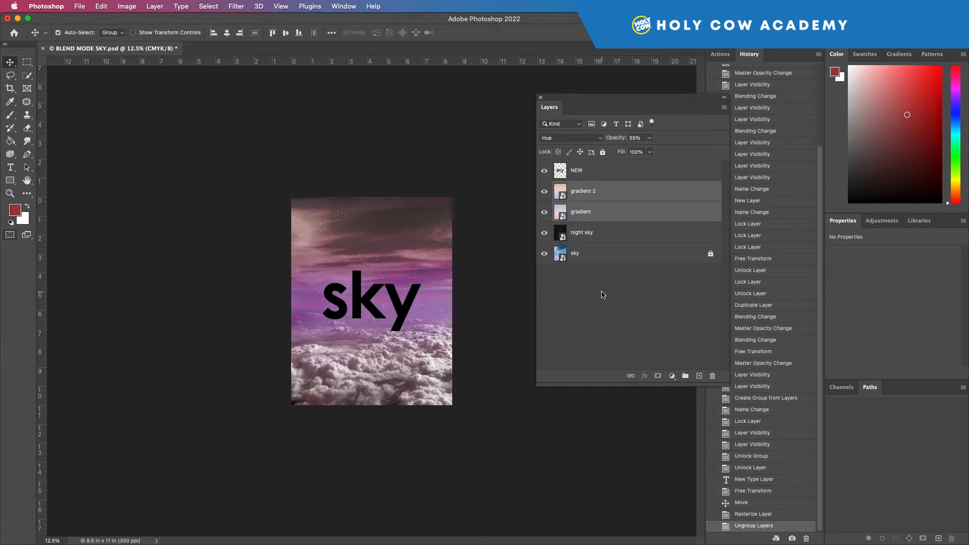
Step: Delete the gradient 2 layer and undo the deletion
{"action": "left_click", "coordinate": [602, 295]}
{"action": "left_click", "coordinate": [601, 196]}
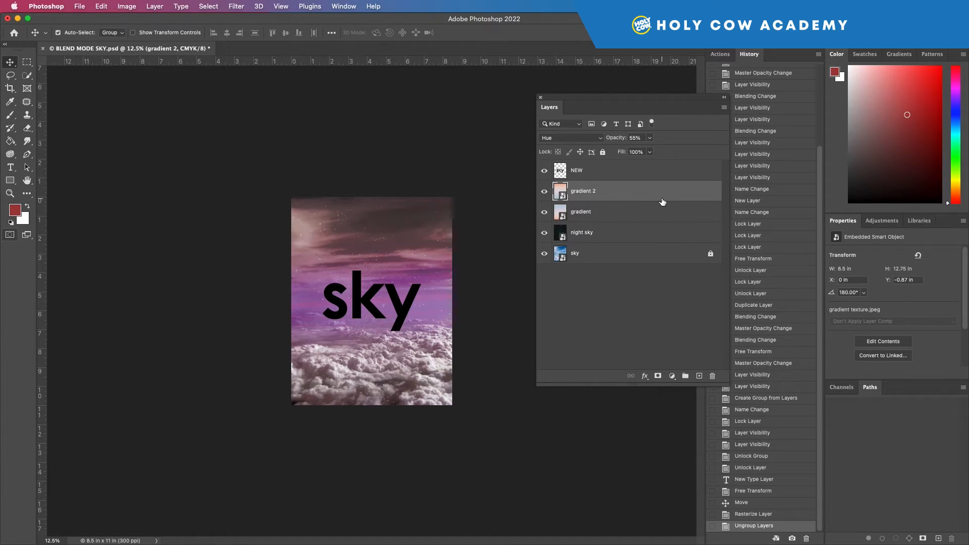
{"action": "key", "text": "Delete"}
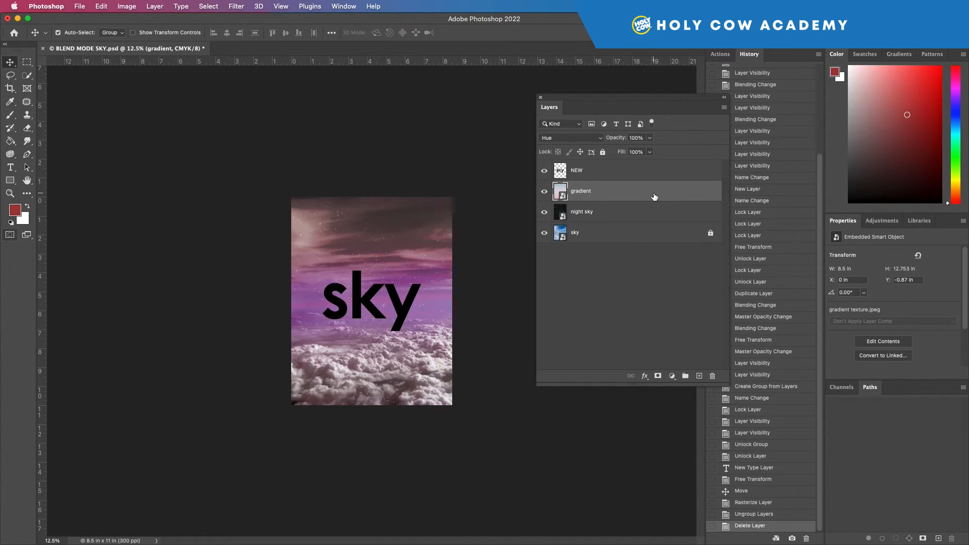
{"action": "key", "text": "super+z"}
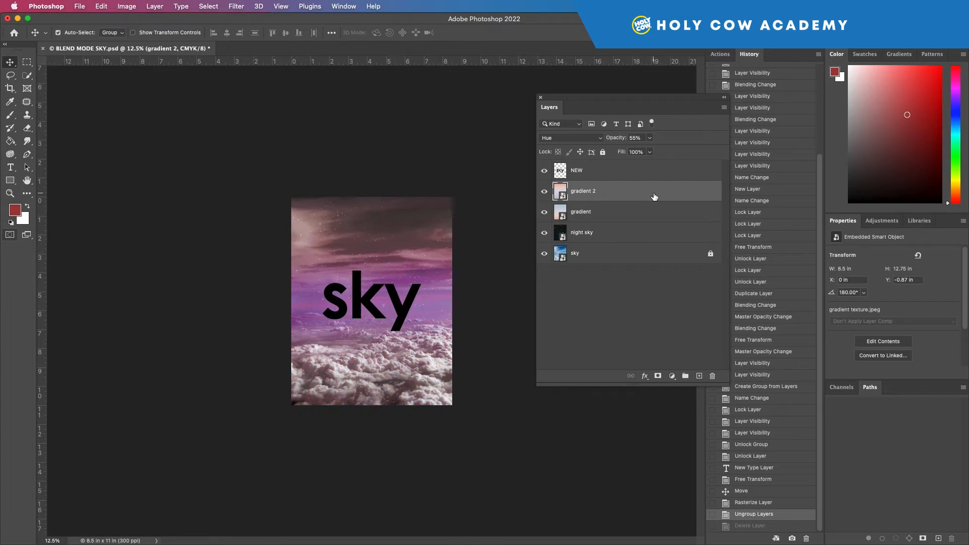
Step: Drag the gradient 2 layer into the trash and undo that deletion
{"action": "left_click_drag", "start_coordinate": [621, 193], "coordinate": [712, 377]}
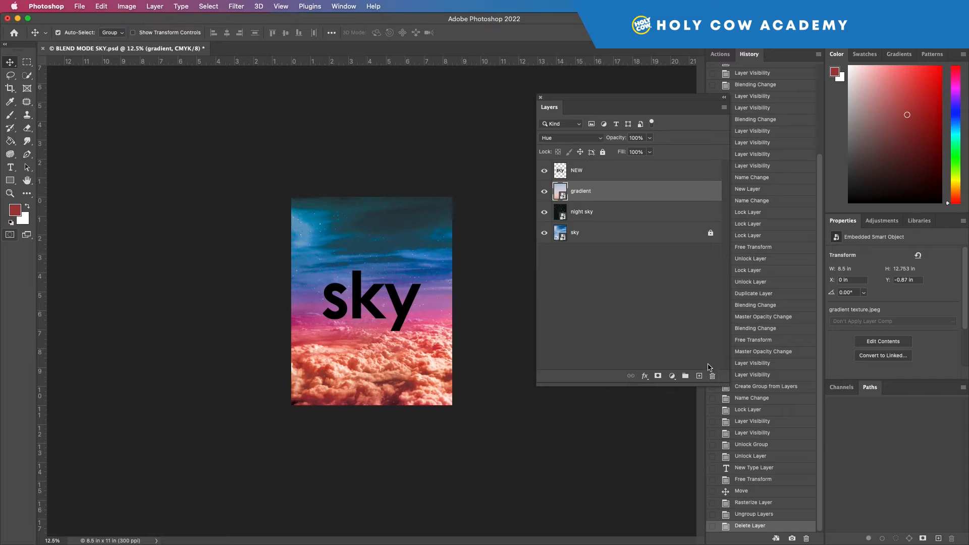
{"action": "key", "text": "super+z"}
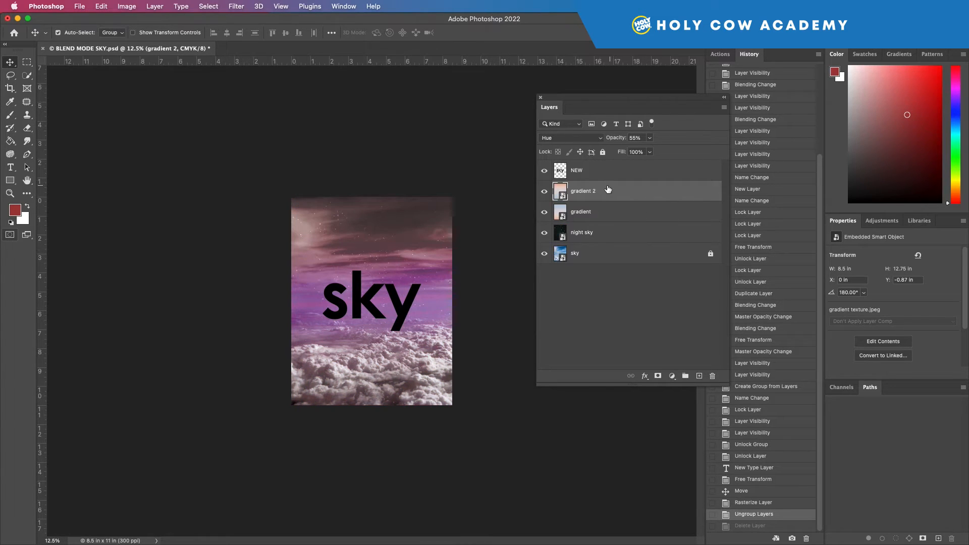
Step: Delete the gradient 2 layer with the trash, confirming the deletion
{"action": "left_click", "coordinate": [713, 376]}
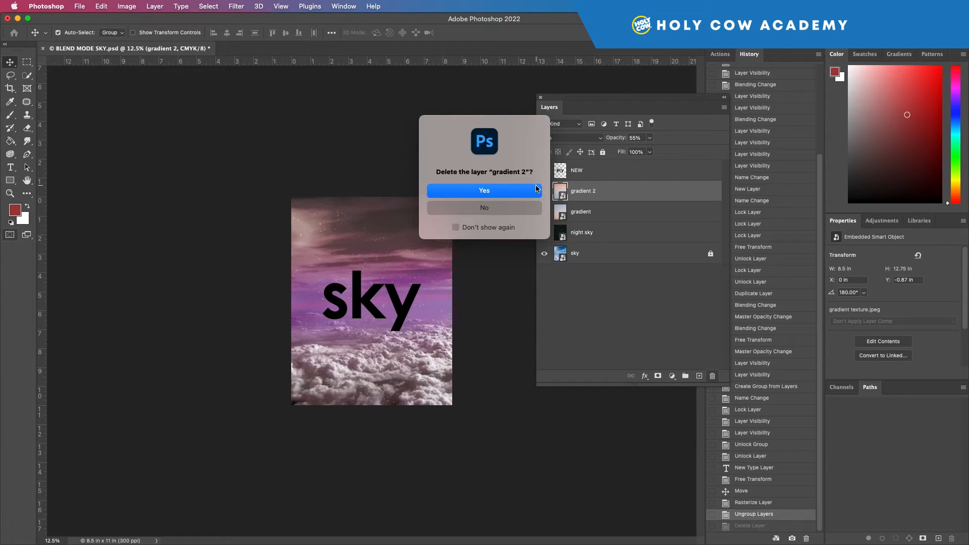
{"action": "left_click", "coordinate": [491, 192]}
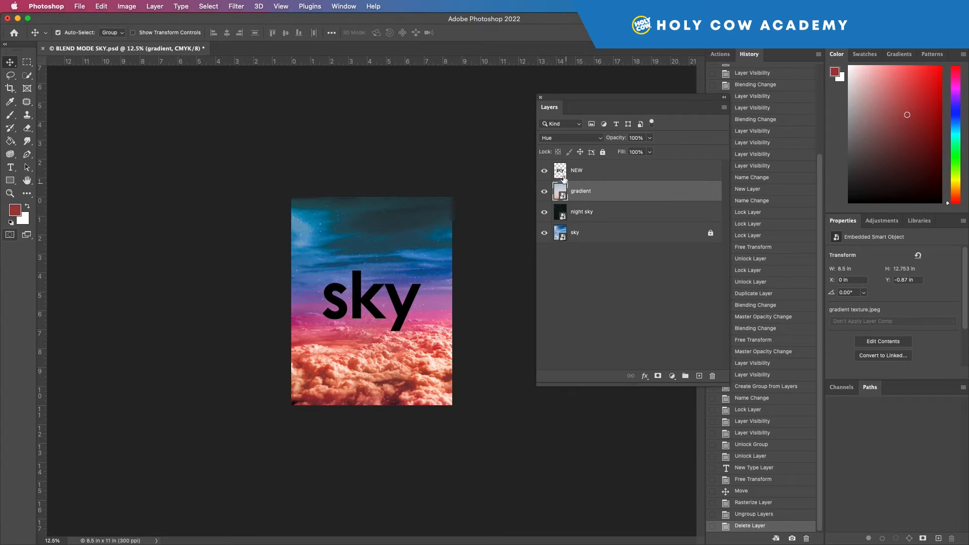
Step: Swap to a white foreground colour and fill the sky text on the NEW layer using the Paint Bucket
{"action": "left_click", "coordinate": [27, 206]}
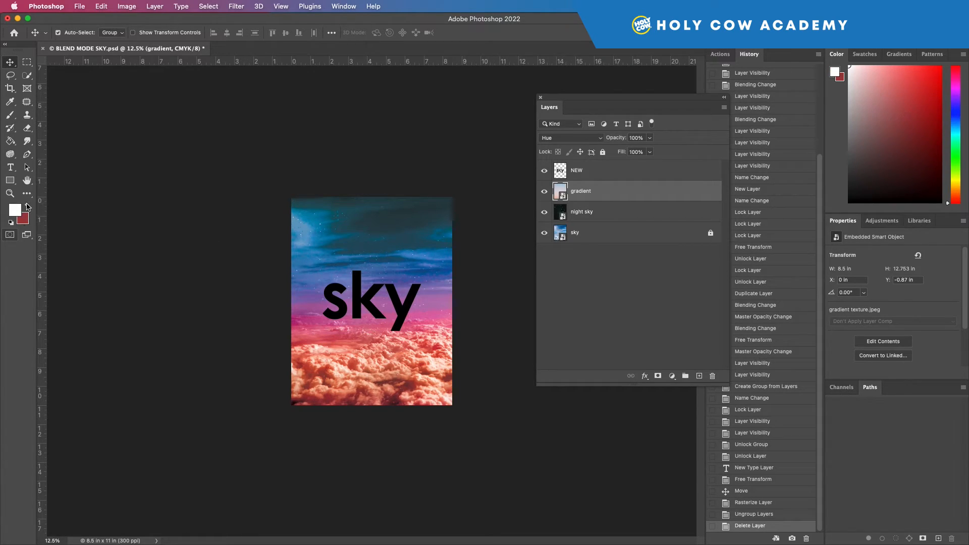
{"action": "left_click", "coordinate": [10, 141]}
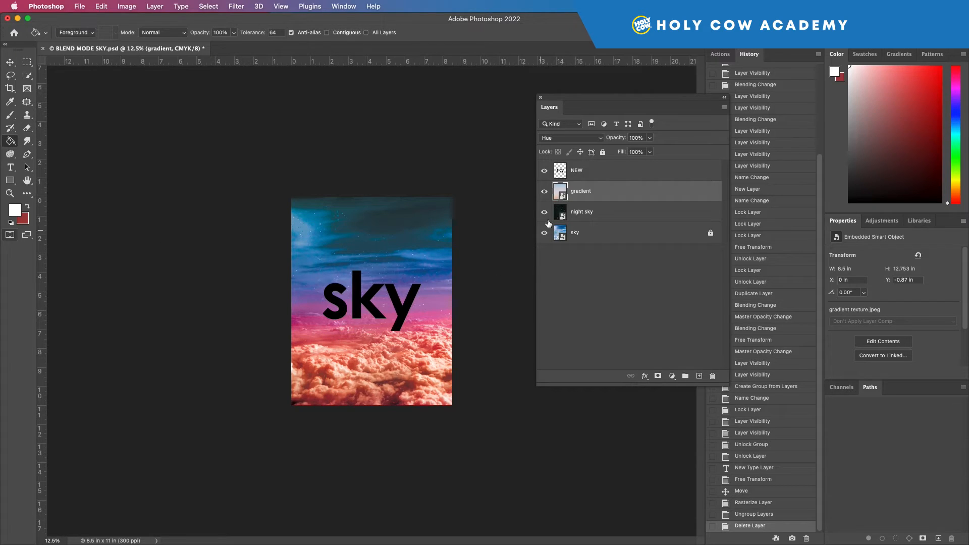
{"action": "left_click", "coordinate": [591, 174]}
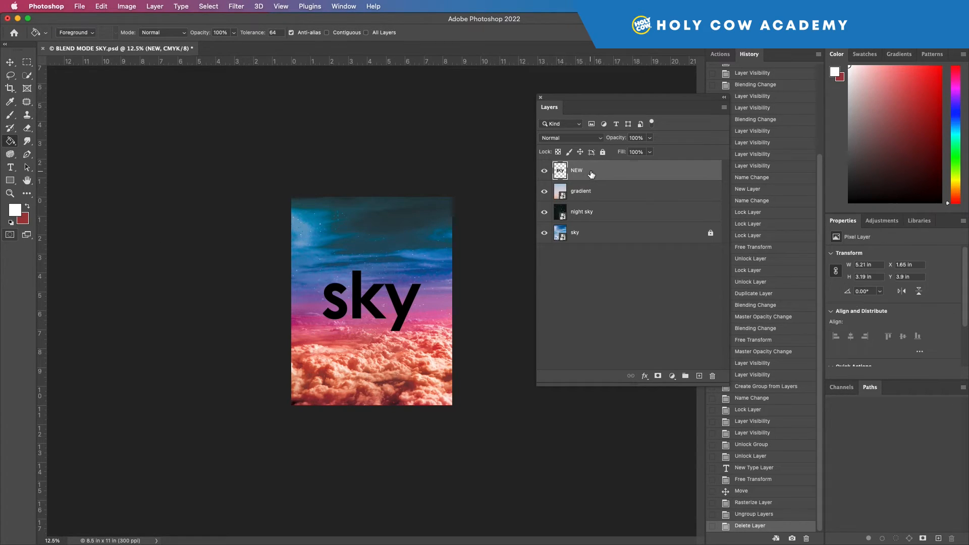
{"action": "left_click", "coordinate": [345, 313]}
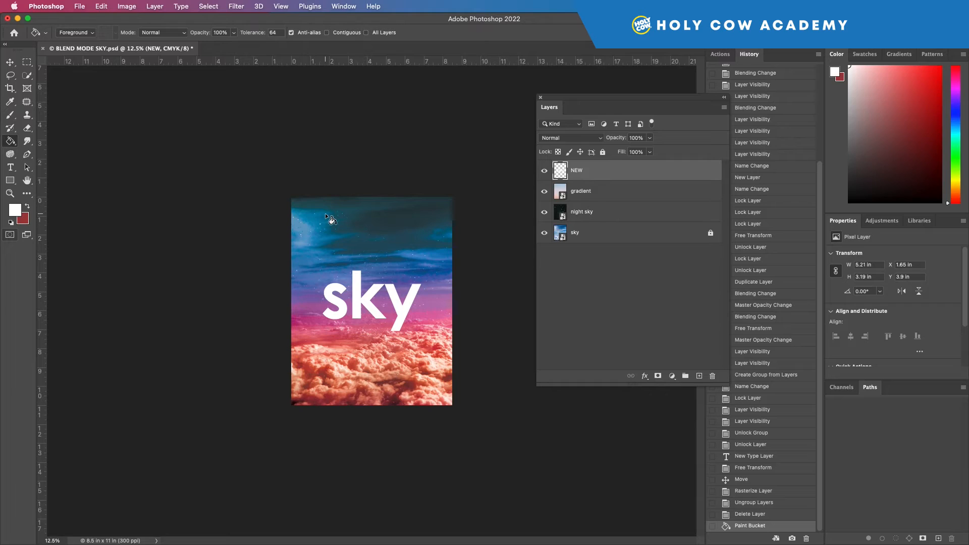
Step: Move the white sky text up near the top of the canvas
{"action": "left_click", "coordinate": [10, 62]}
{"action": "left_click_drag", "start_coordinate": [366, 304], "coordinate": [378, 247]}
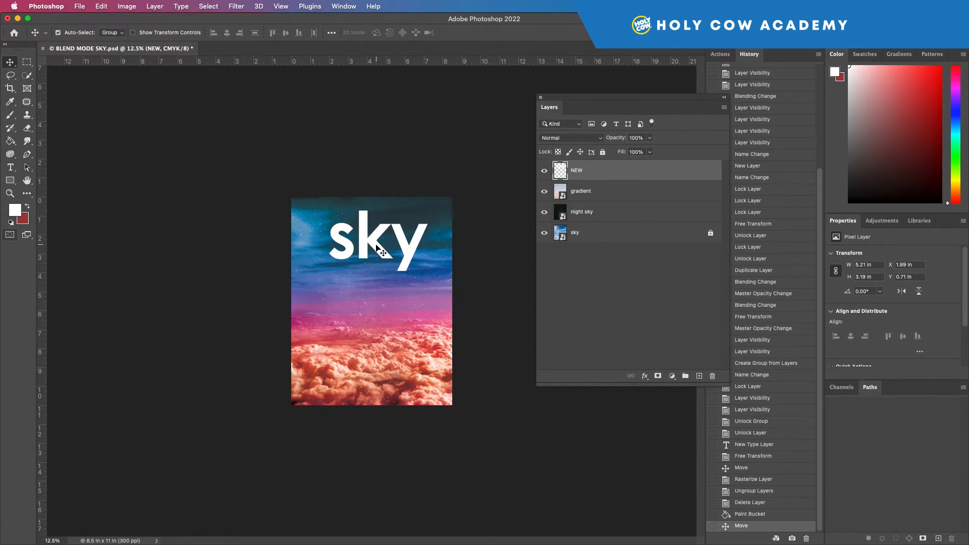
{"action": "left_click", "coordinate": [142, 156]}
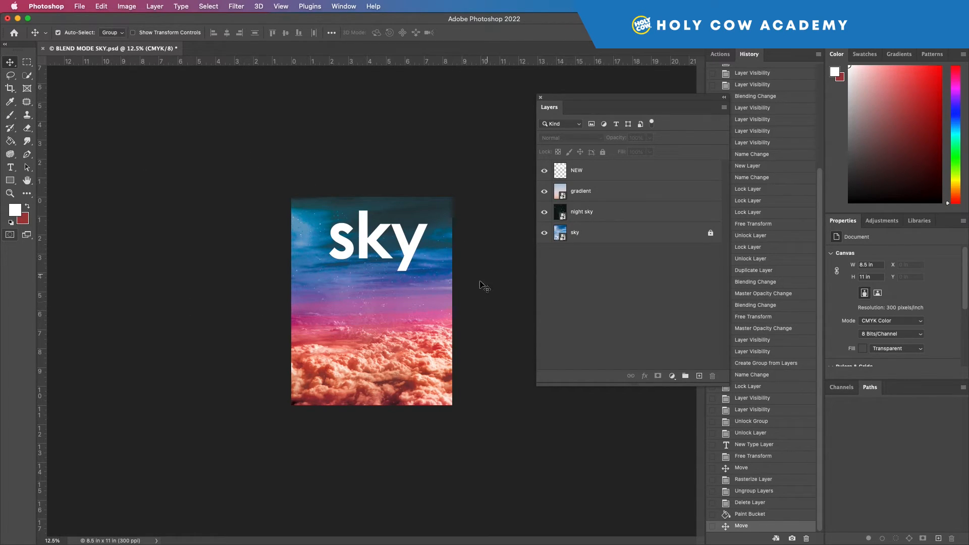
{"action": "left_click", "coordinate": [79, 6]}
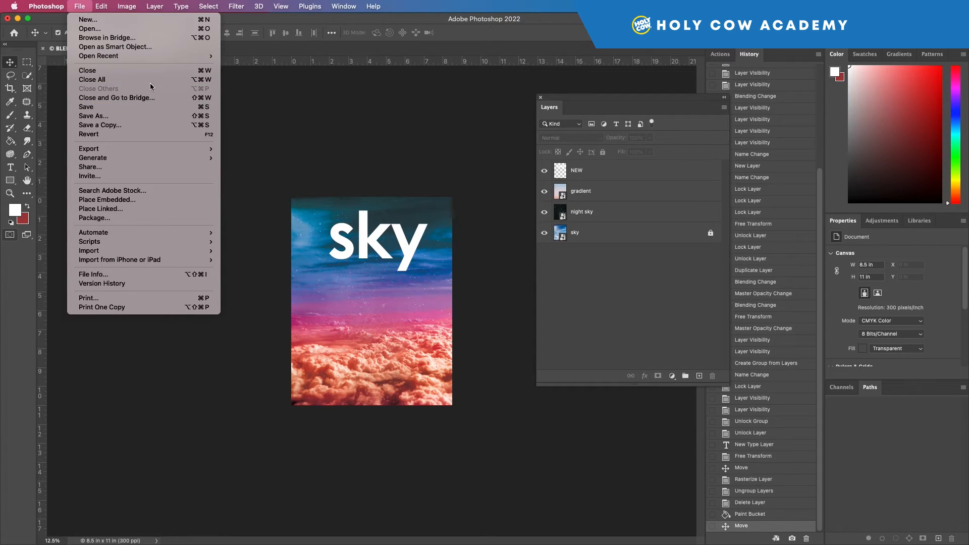
{"action": "mouse_move", "coordinate": [162, 150]}
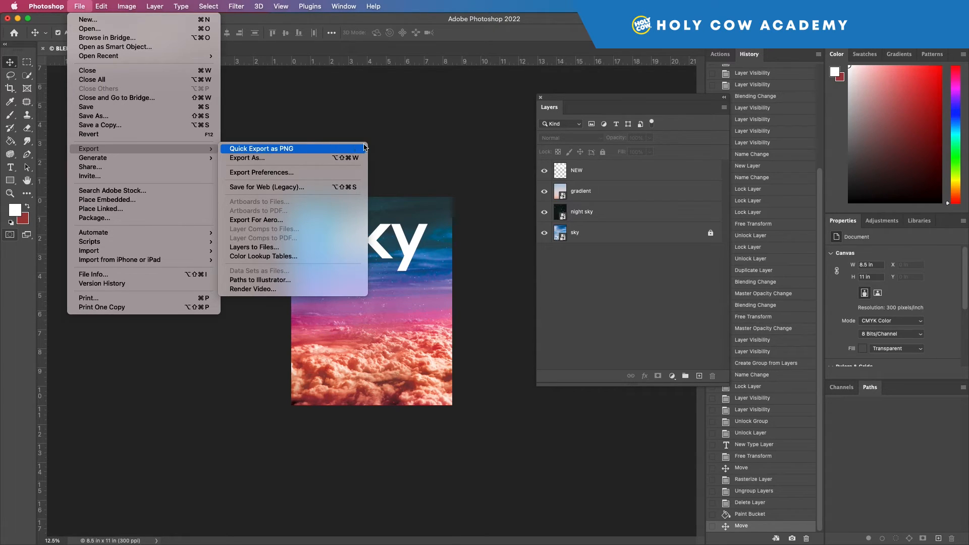
{"action": "left_click", "coordinate": [404, 147]}
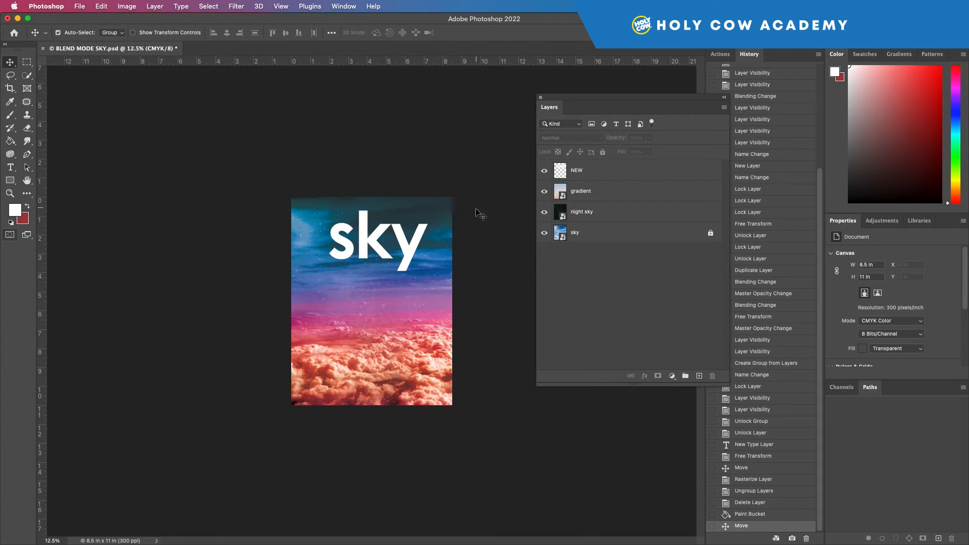
Step: Nudge the sky text slightly lower on the canvas
{"action": "left_click_drag", "start_coordinate": [366, 240], "coordinate": [361, 247]}
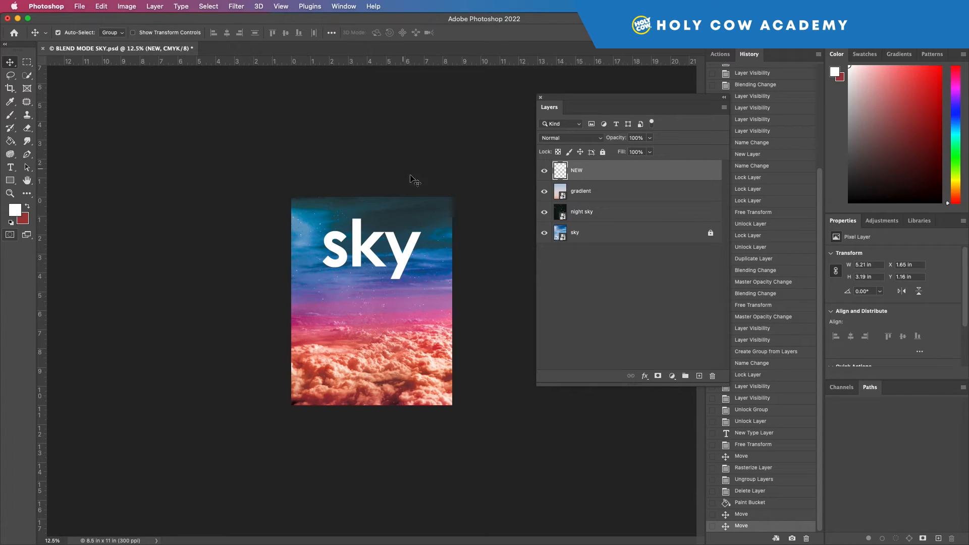
{"action": "left_click", "coordinate": [80, 6]}
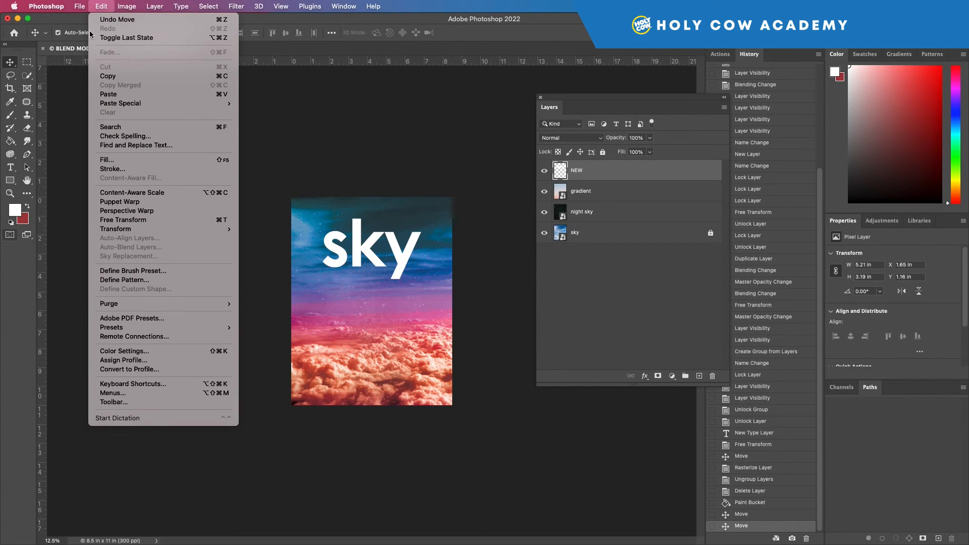
{"action": "mouse_move", "coordinate": [202, 148]}
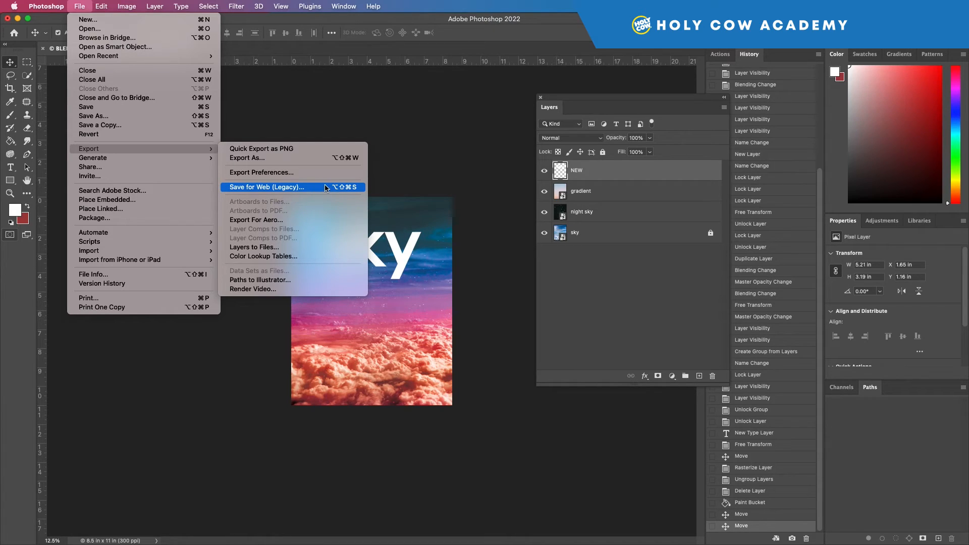
{"action": "left_click", "coordinate": [369, 118]}
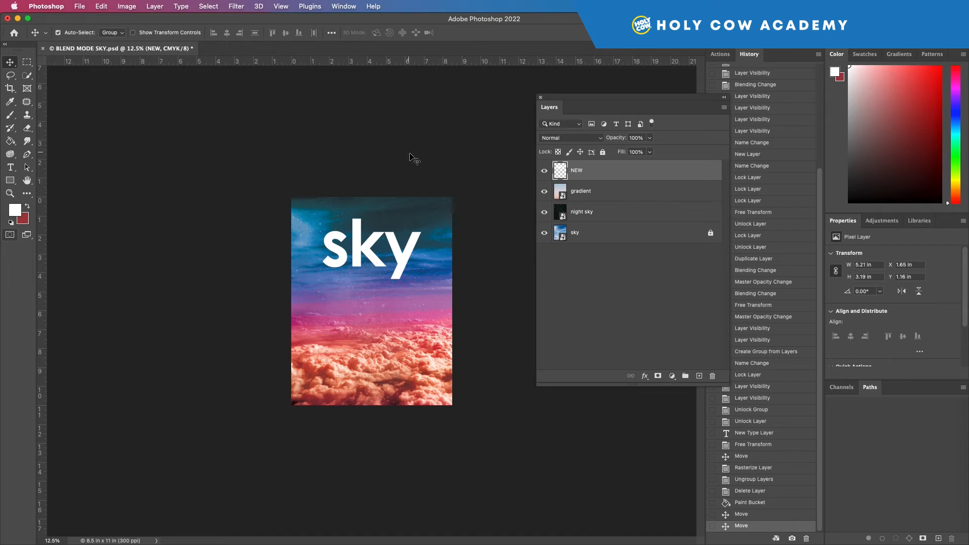
Step: Unlock the sky layer and move the sky text further down toward the middle of the canvas
{"action": "left_click", "coordinate": [710, 235]}
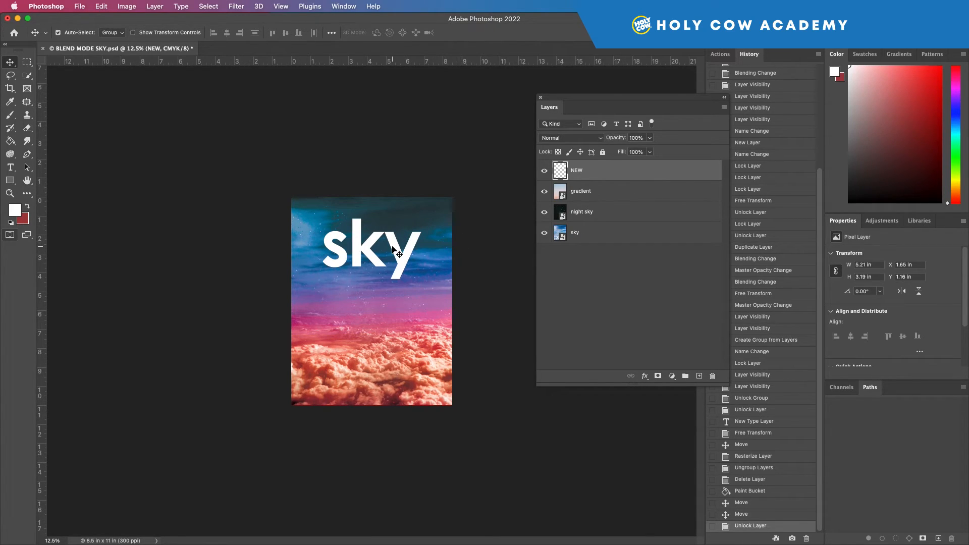
{"action": "left_click_drag", "start_coordinate": [399, 253], "coordinate": [402, 276]}
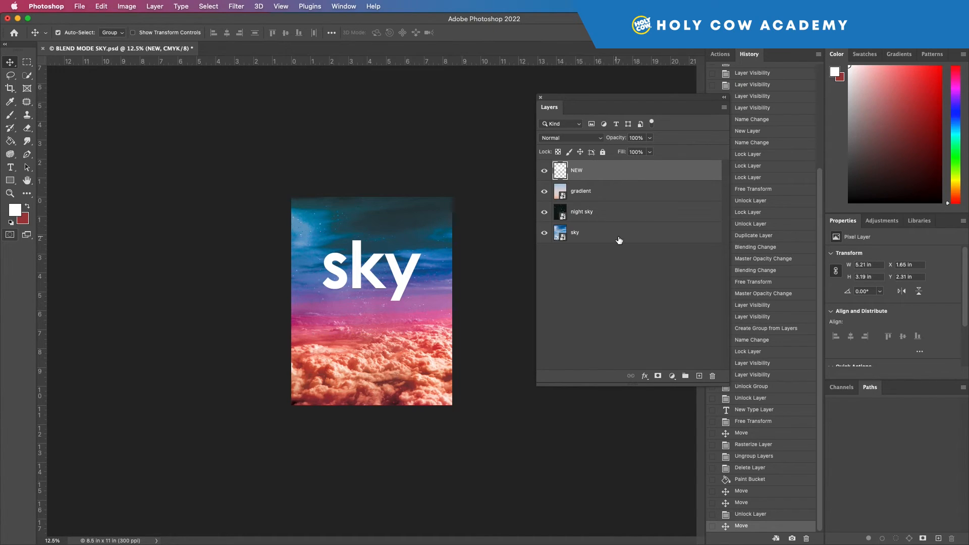
Step: Flatten the image and undo the flattening
{"action": "right_click", "coordinate": [678, 170]}
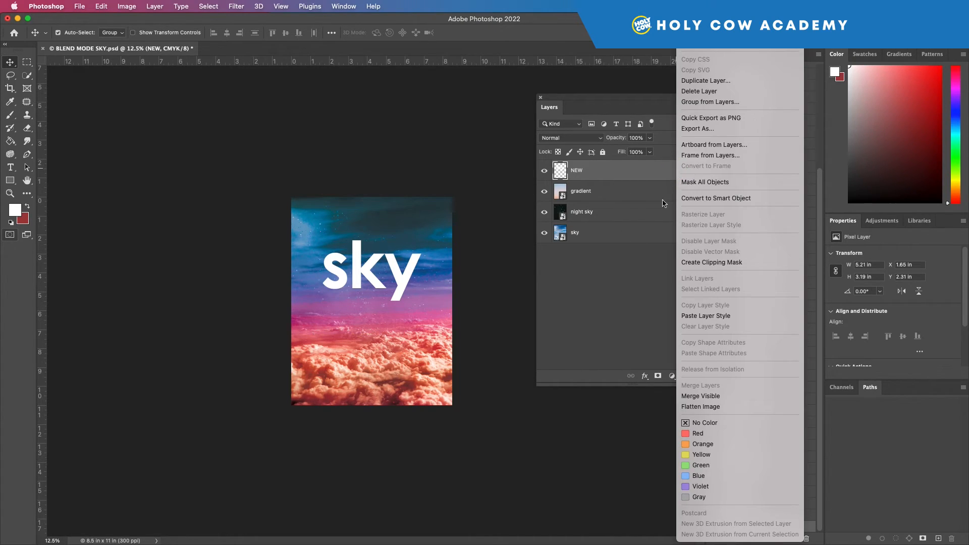
{"action": "left_click", "coordinate": [710, 407]}
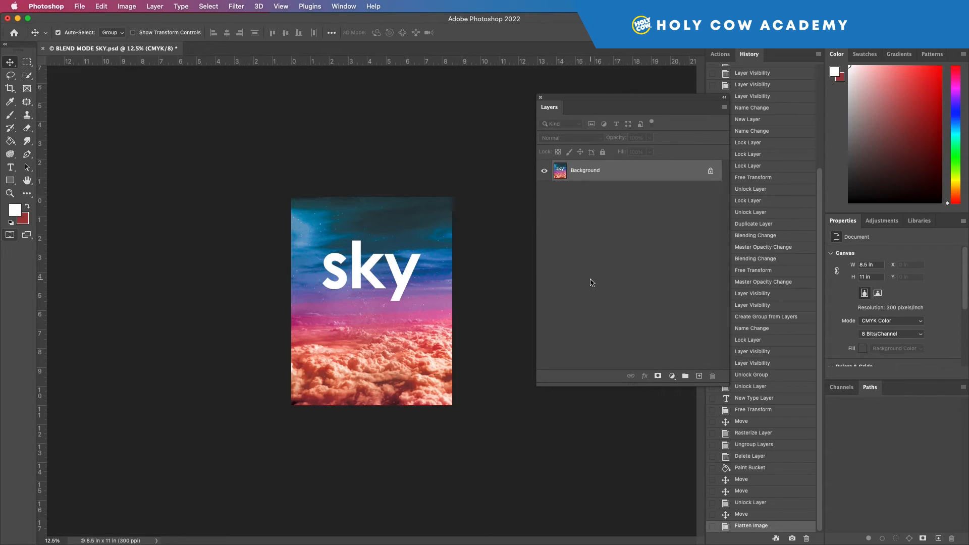
{"action": "key", "text": "super+z"}
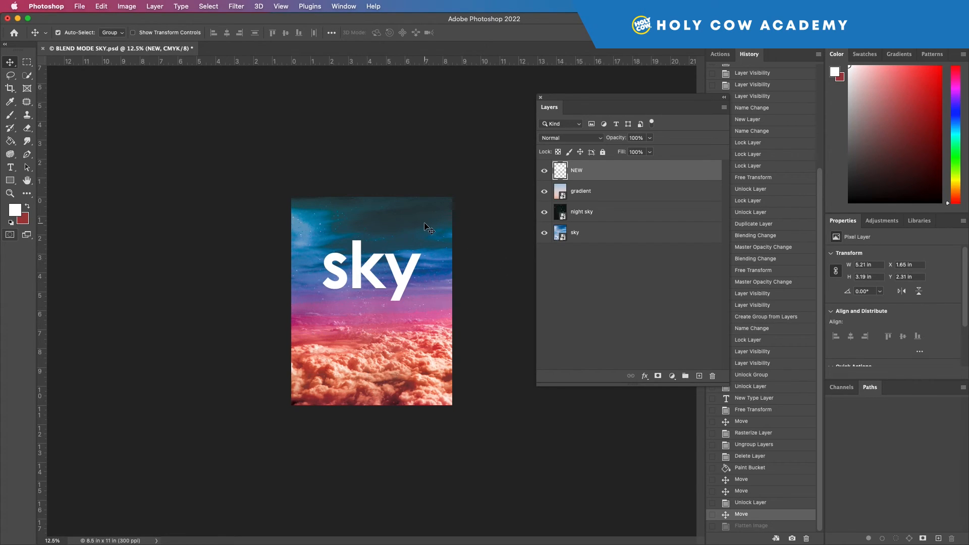
Step: Open the BLEND MODE cloud document from Creative Cloud
{"action": "left_click", "coordinate": [79, 6]}
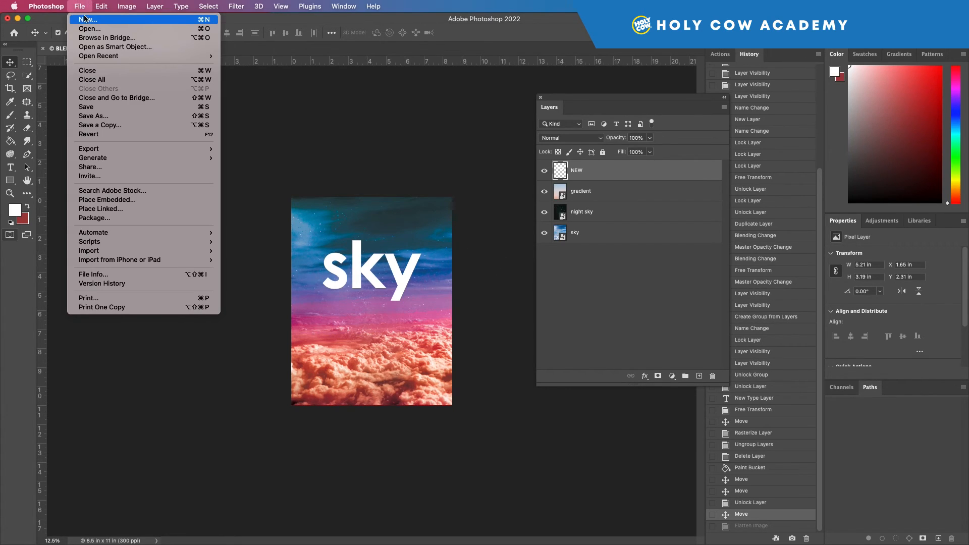
{"action": "left_click", "coordinate": [92, 29]}
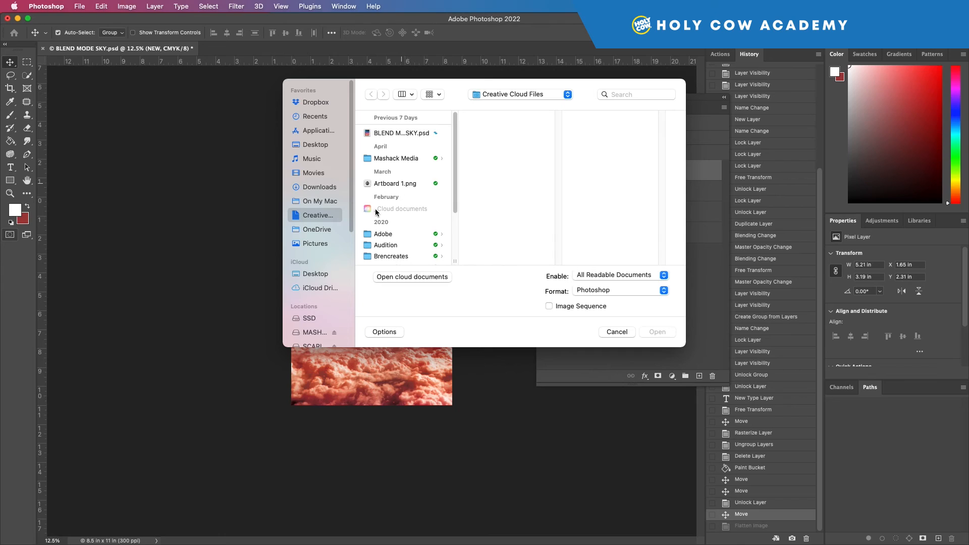
{"action": "left_click", "coordinate": [556, 91]}
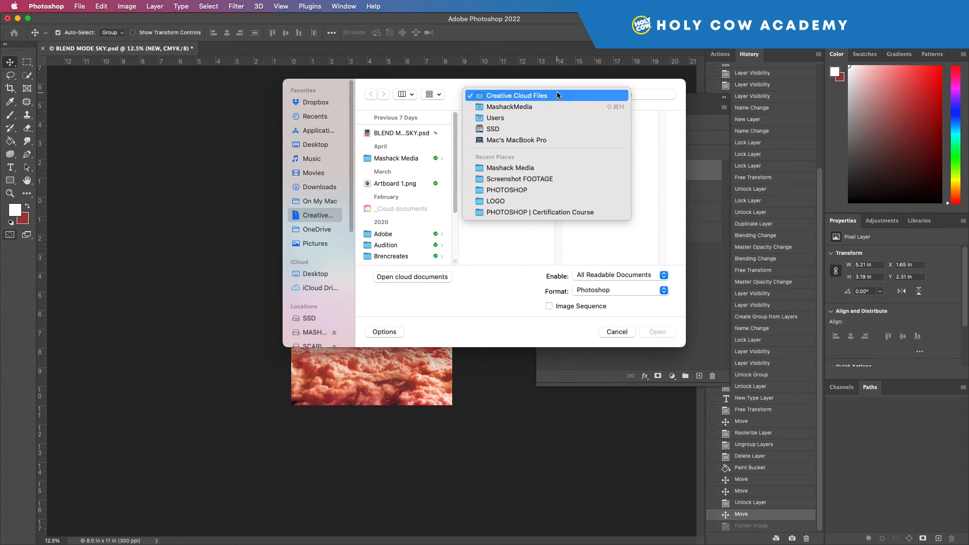
{"action": "left_click", "coordinate": [571, 88]}
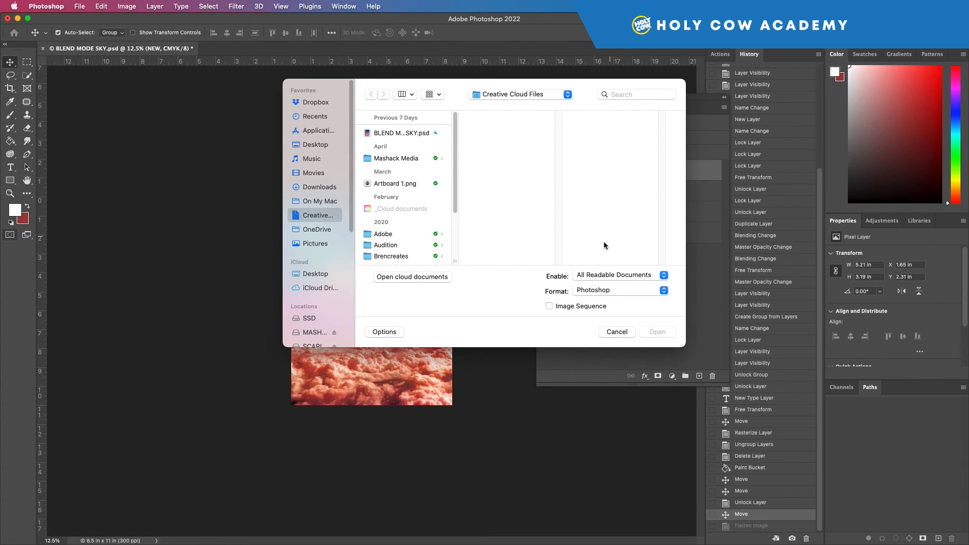
{"action": "left_click", "coordinate": [399, 280]}
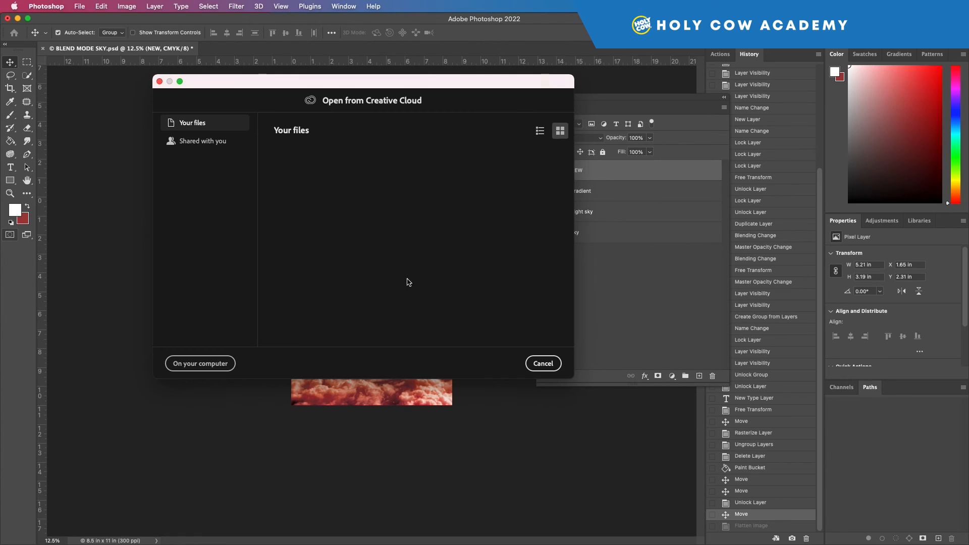
{"action": "double_click", "coordinate": [463, 236]}
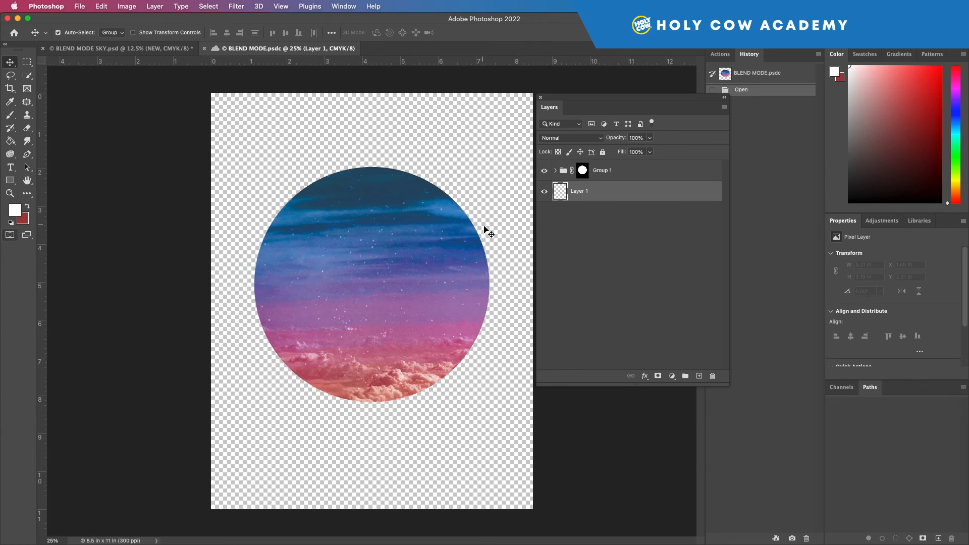
Step: Open Save for Web (Legacy) for the cloud document, fit the preview, and set the format to JPEG
{"action": "left_click", "coordinate": [80, 6]}
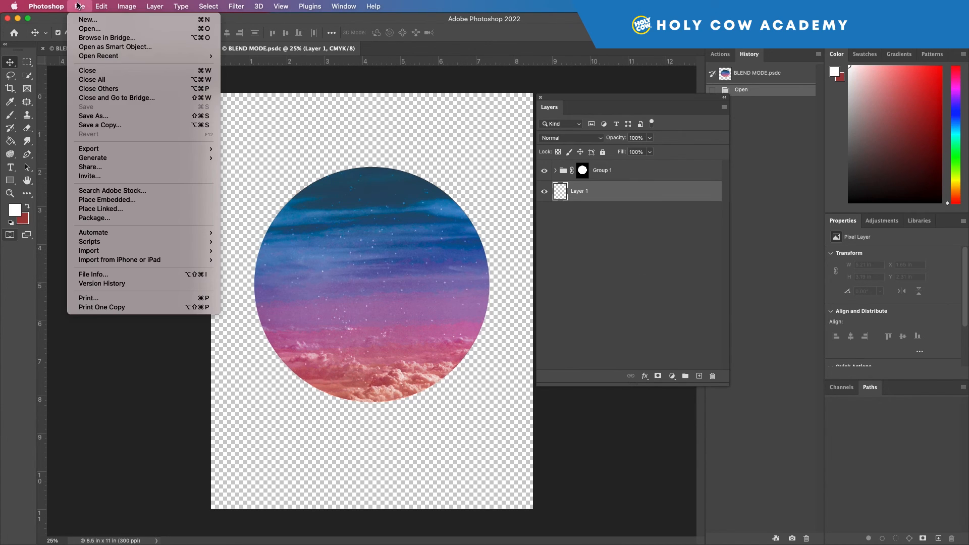
{"action": "mouse_move", "coordinate": [140, 154]}
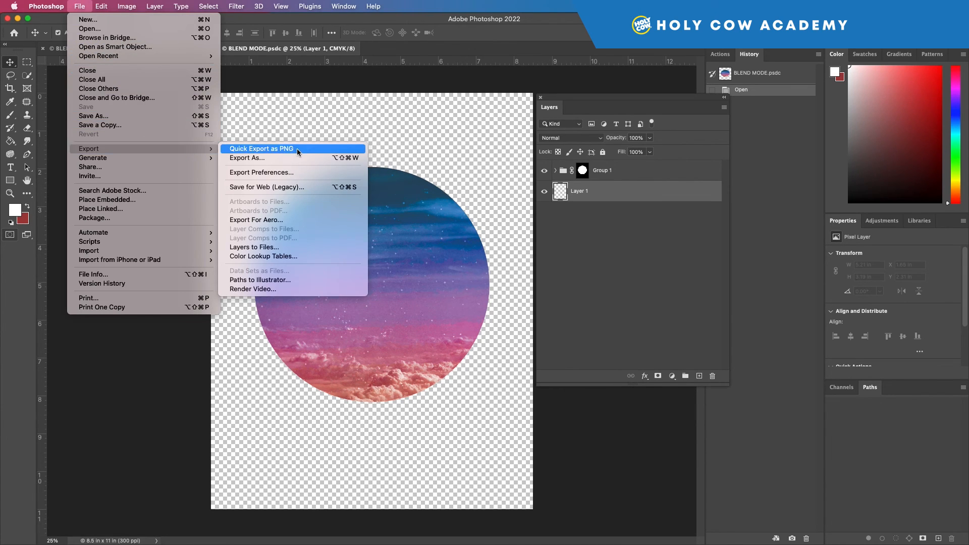
{"action": "left_click", "coordinate": [279, 188]}
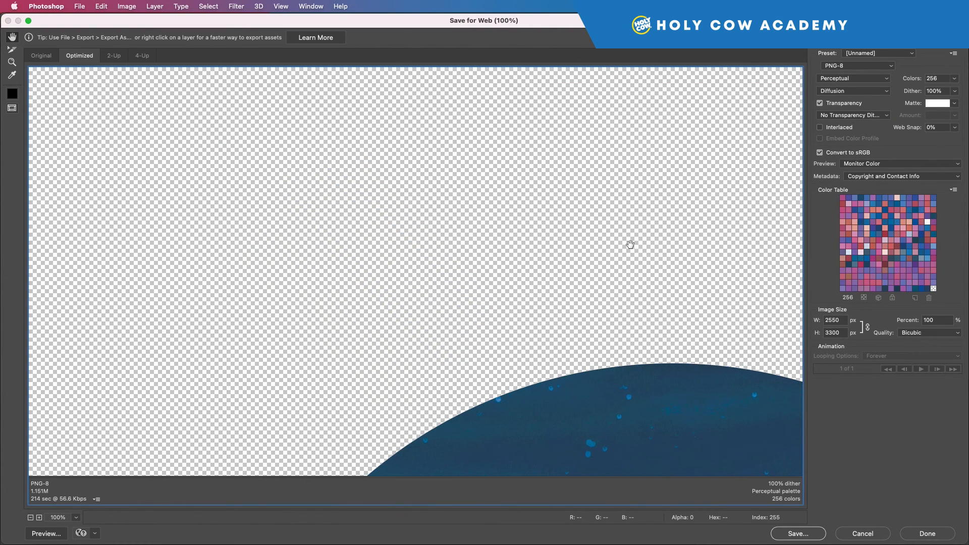
{"action": "scroll", "coordinate": [593, 241], "scroll_direction": "down", "scroll_amount": 1}
{"action": "scroll", "coordinate": [593, 240], "scroll_direction": "down", "scroll_amount": 8}
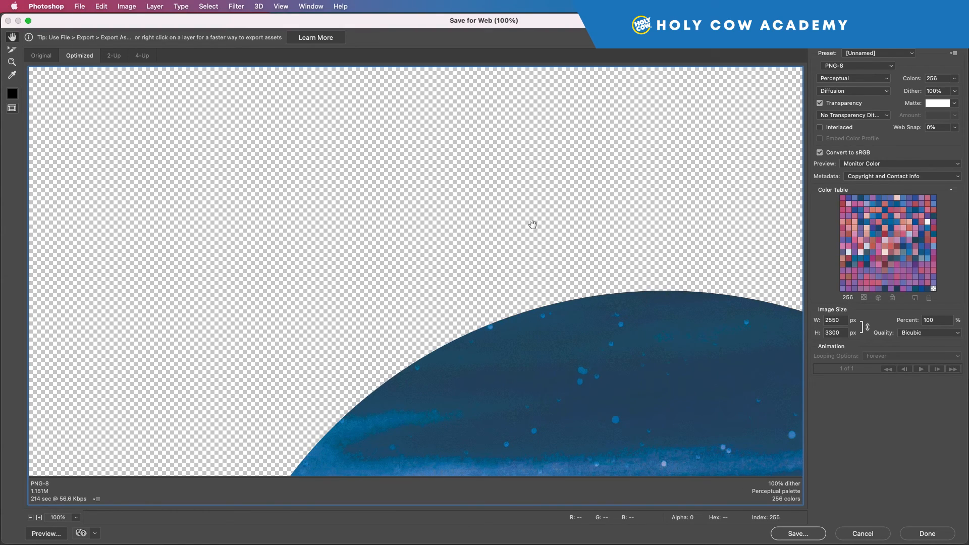
{"action": "key", "text": "super+0"}
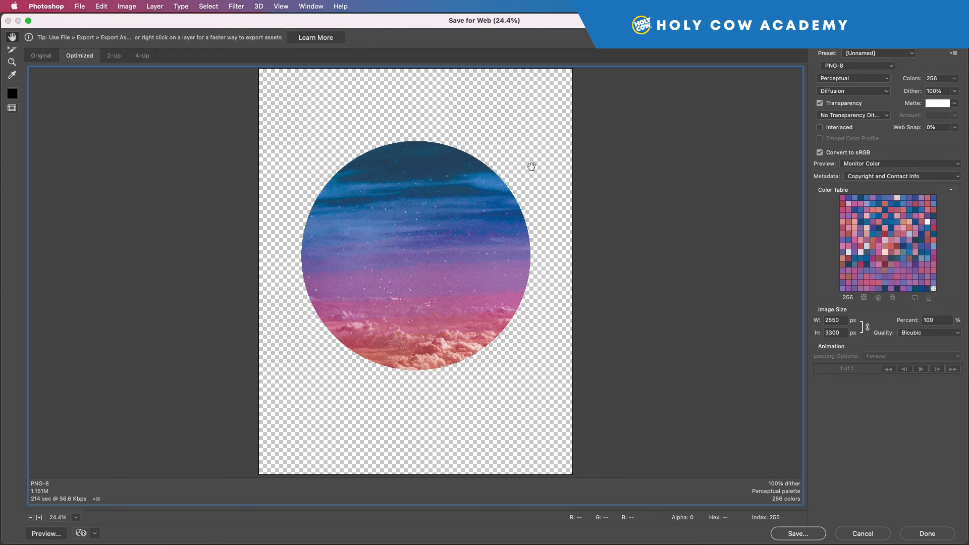
{"action": "left_click", "coordinate": [834, 67]}
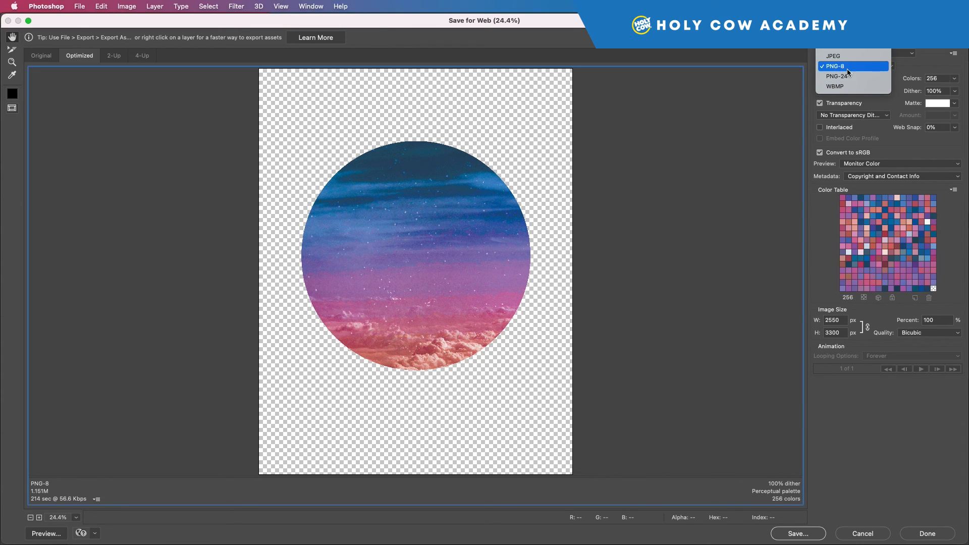
{"action": "left_click", "coordinate": [840, 57]}
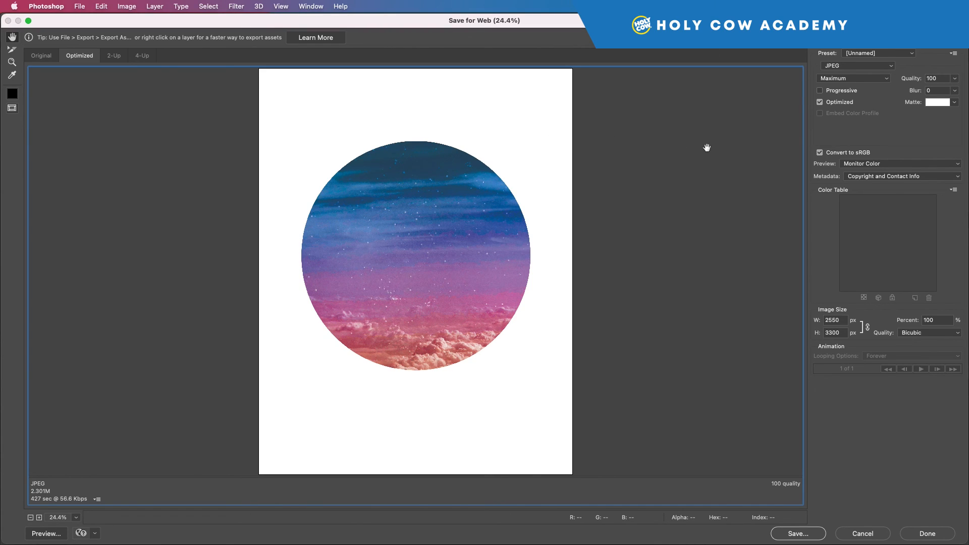
Step: Set the JPEG matte colour to Black, then change the matte to None
{"action": "left_click", "coordinate": [956, 103]}
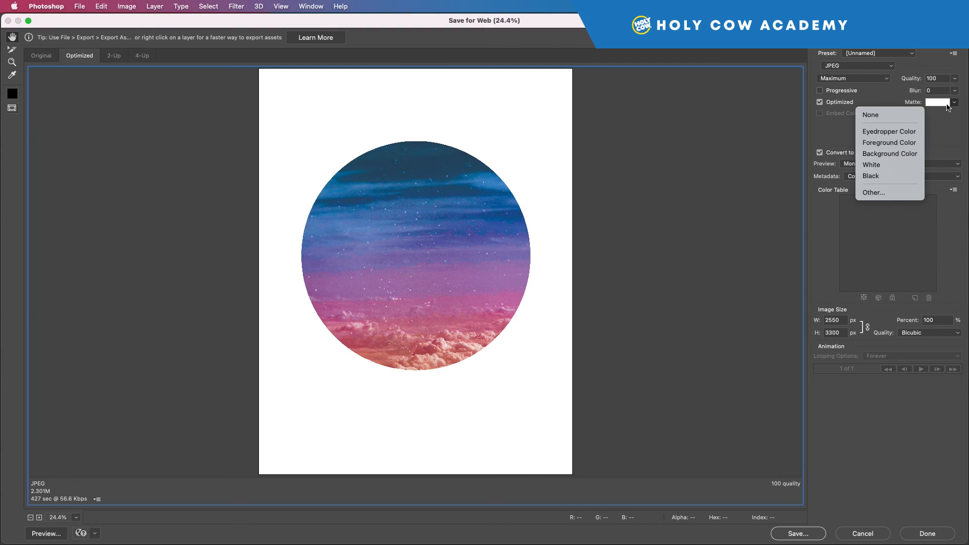
{"action": "left_click", "coordinate": [896, 176]}
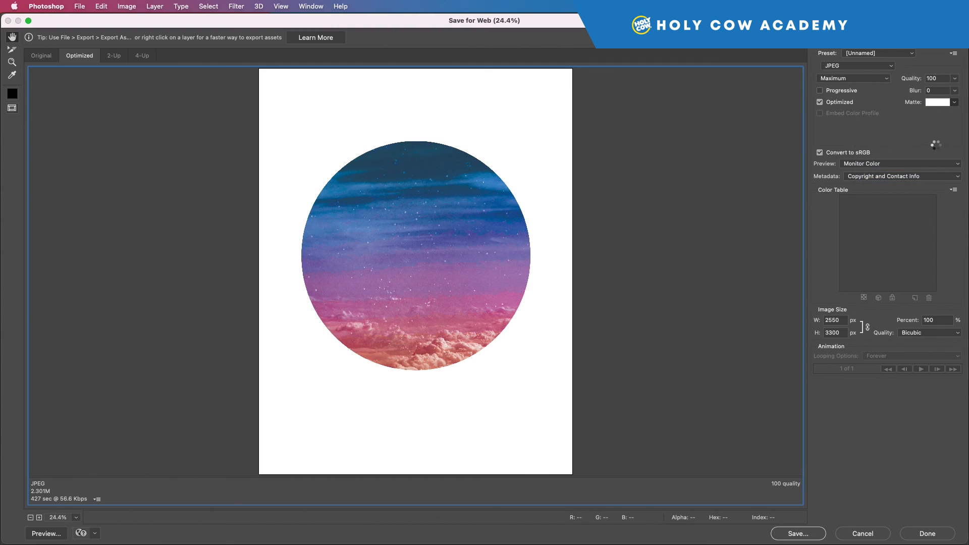
{"action": "left_click", "coordinate": [955, 103]}
{"action": "left_click", "coordinate": [903, 120]}
Step: Switch the optimized format to PNG-24, open and cancel the save dialog, and close Save for Web with Done
{"action": "left_click", "coordinate": [881, 66]}
{"action": "left_click", "coordinate": [857, 87]}
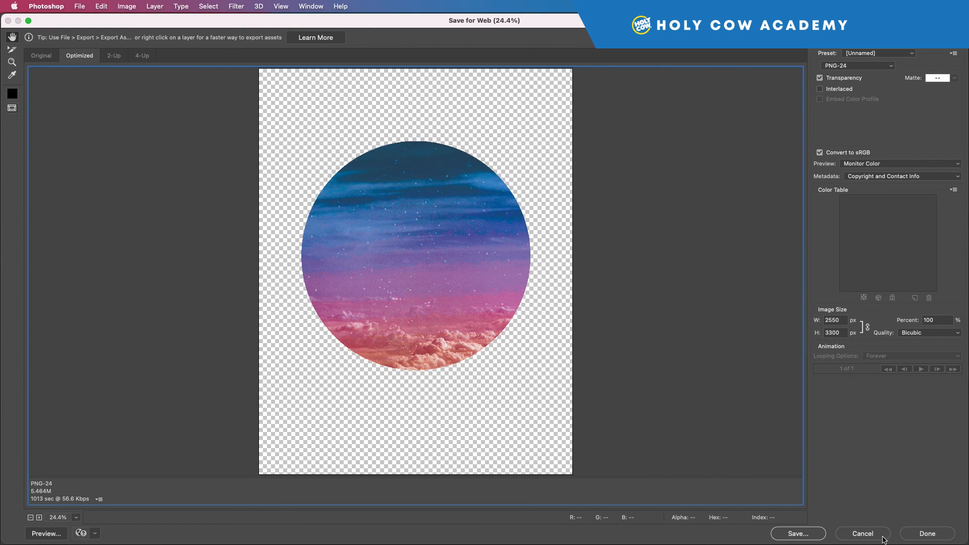
{"action": "left_click", "coordinate": [810, 532]}
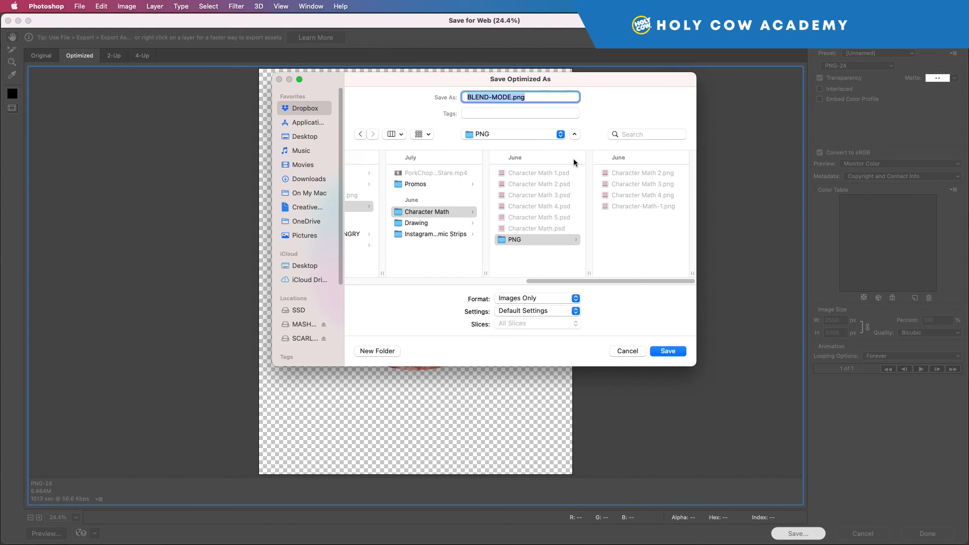
{"action": "left_click", "coordinate": [628, 352]}
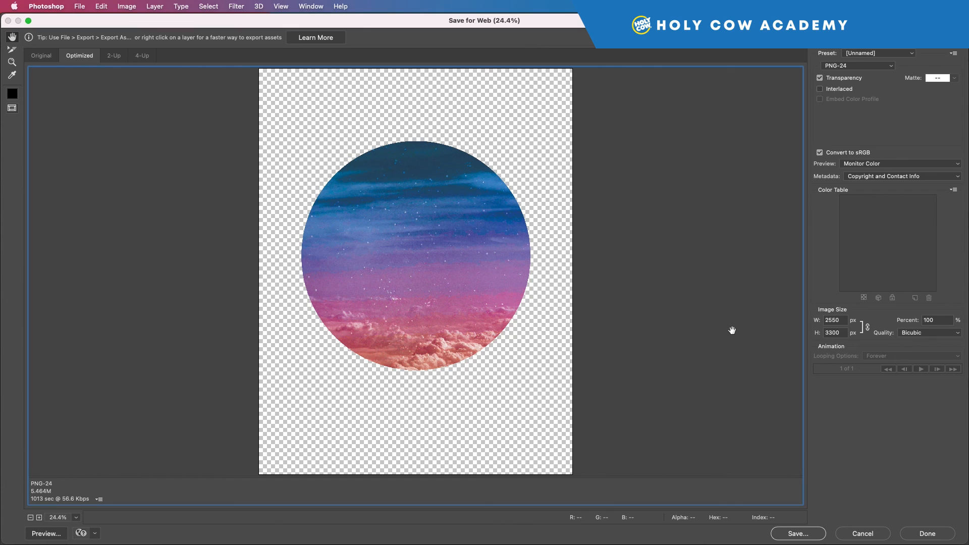
{"action": "left_click", "coordinate": [932, 534]}
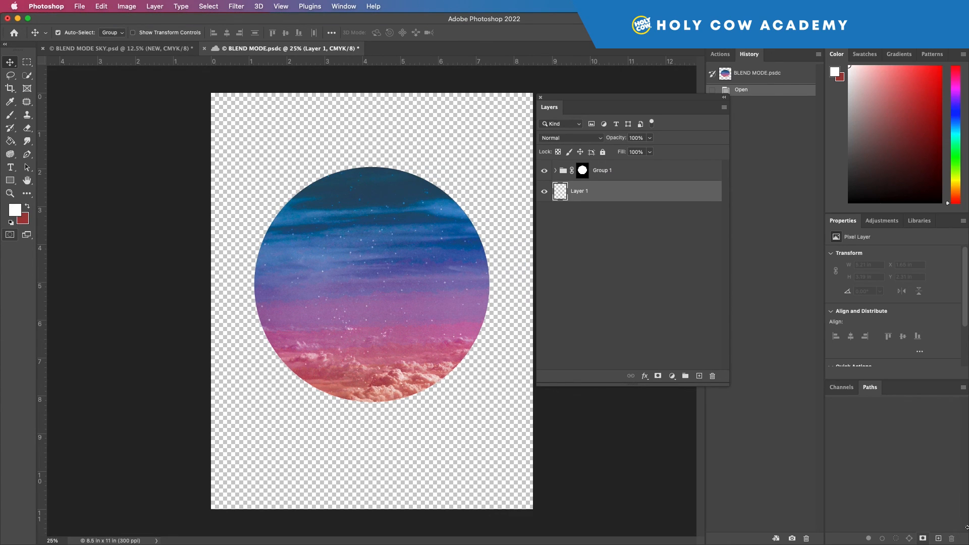
Step: Close the BLEND MODE cloud document tab
{"action": "left_click", "coordinate": [205, 49]}
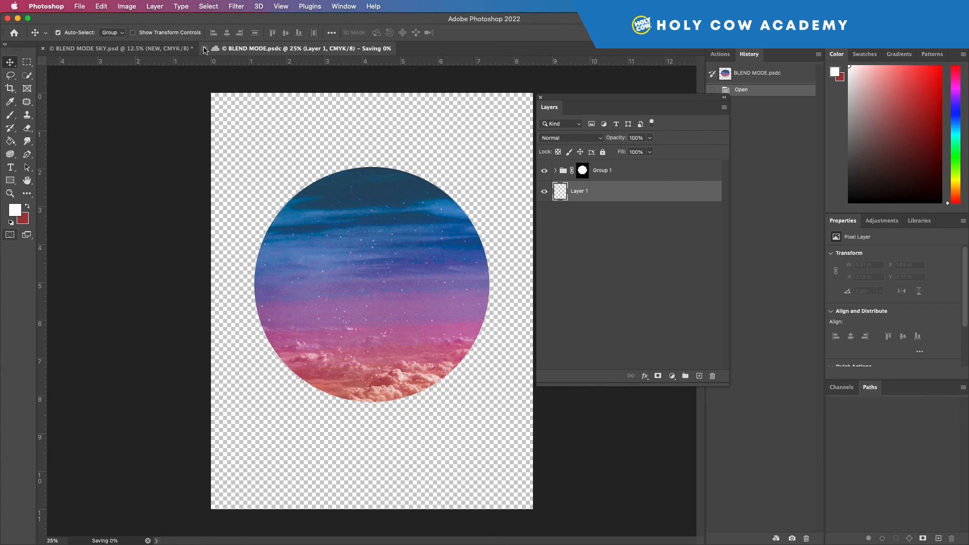